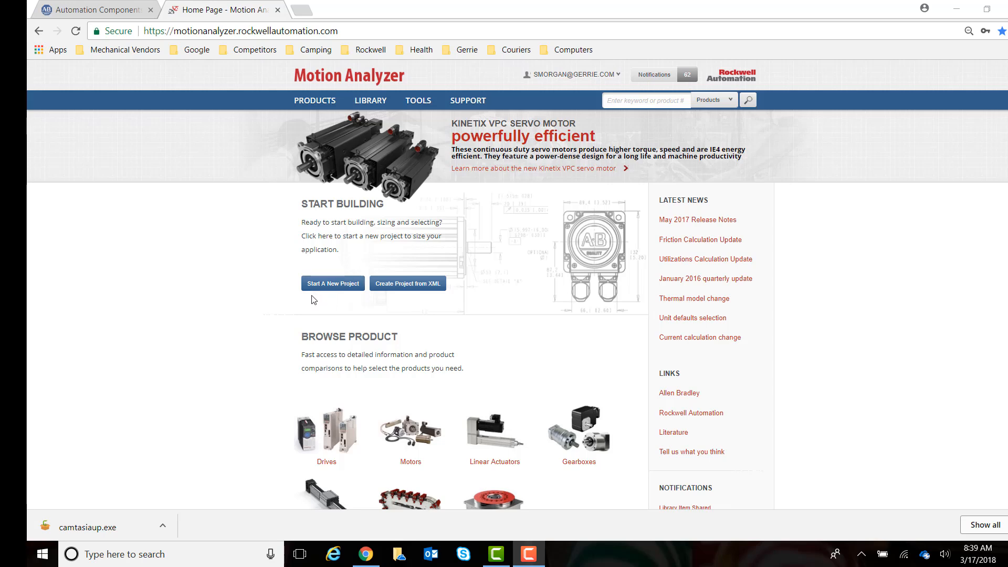
Create a new blank project named Test Sample 1 with default customer and site information, and go to the project
{"action": "left_click", "coordinate": [326, 289]}
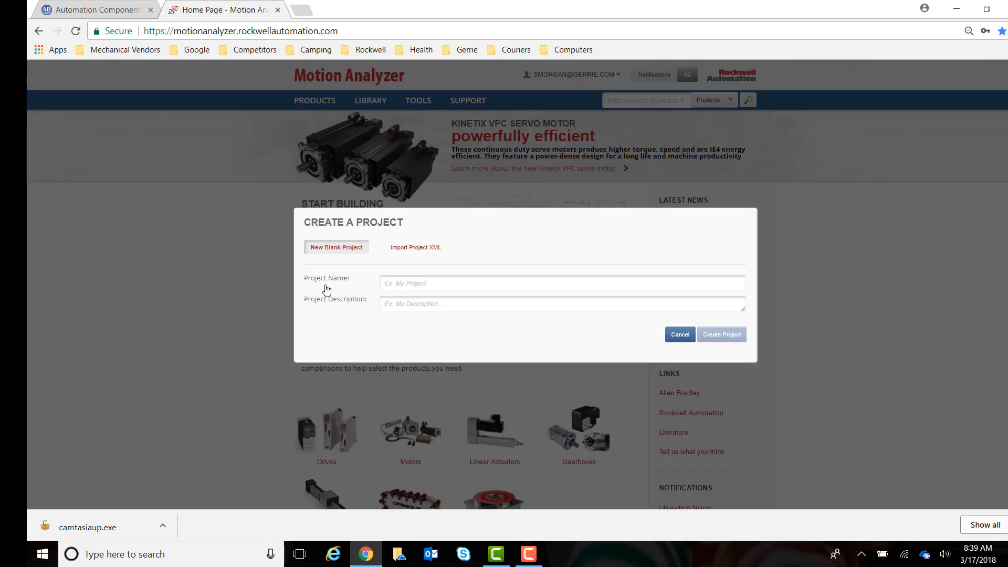
{"action": "left_click", "coordinate": [393, 282]}
{"action": "type", "text": "Test Sample 1"}
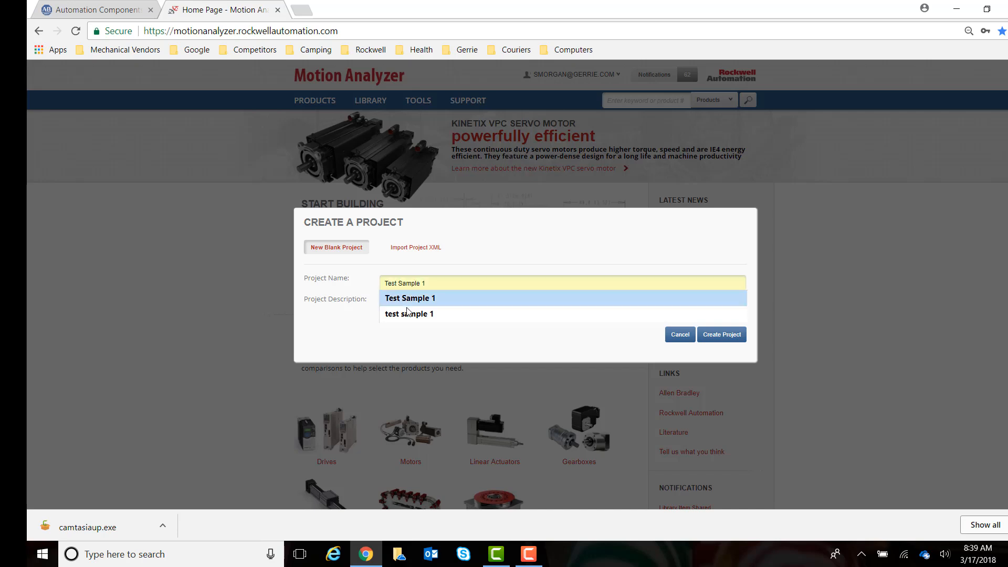
{"action": "left_click", "coordinate": [412, 298]}
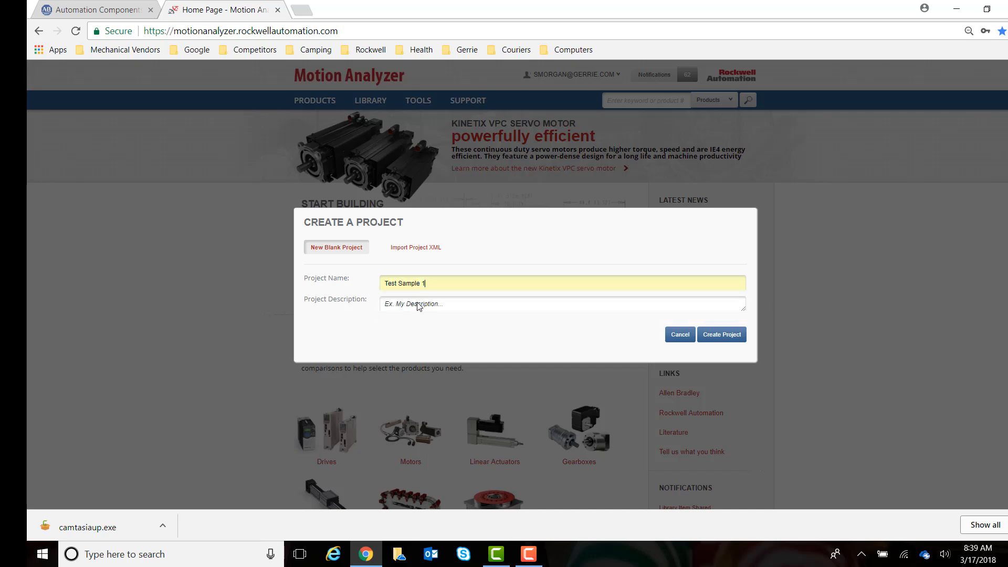
{"action": "left_click", "coordinate": [723, 340]}
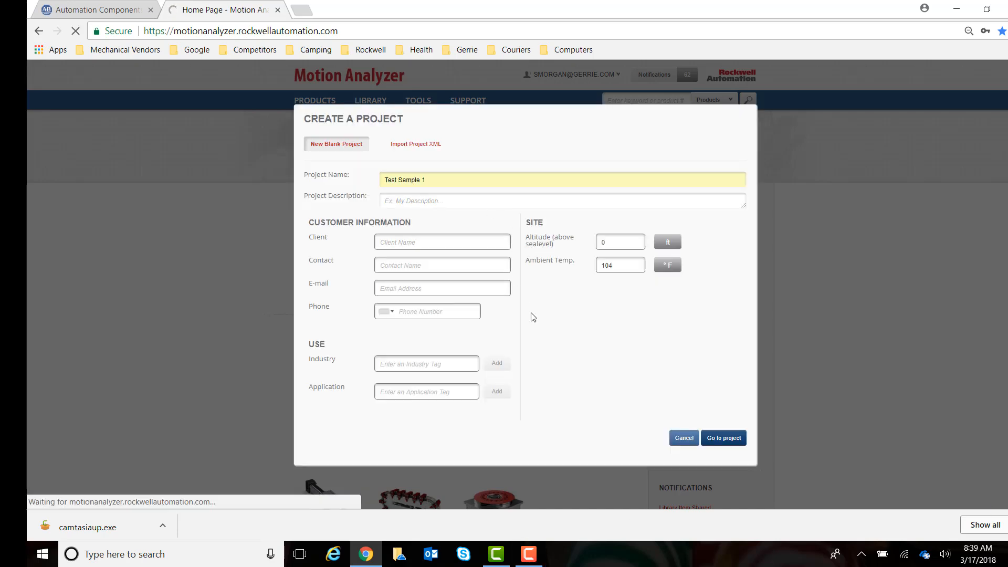
{"action": "left_click", "coordinate": [722, 446]}
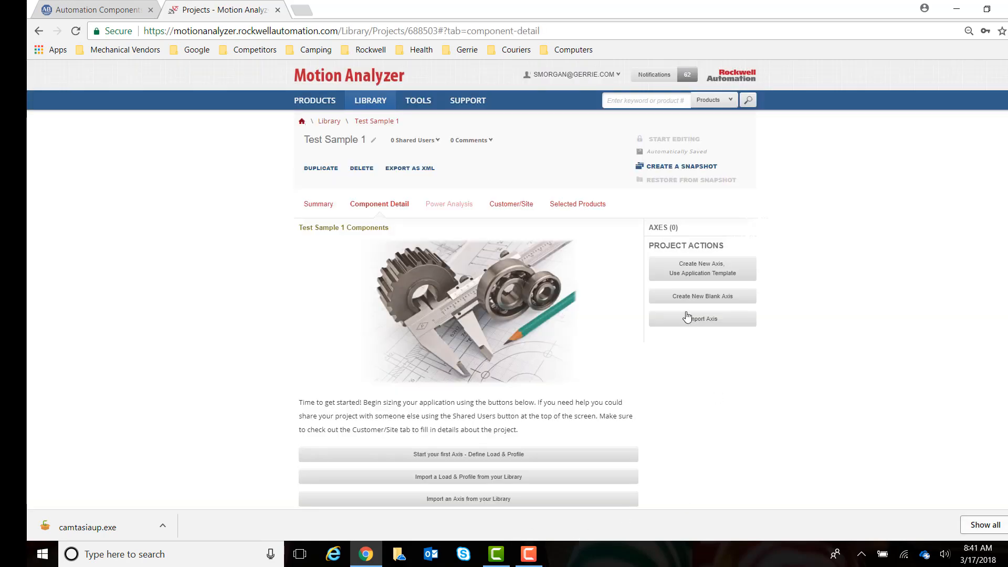
Create a new Linear Axis with Mechanism using an application template and start its linear motion profile with the default start conditions
{"action": "left_click", "coordinate": [732, 269]}
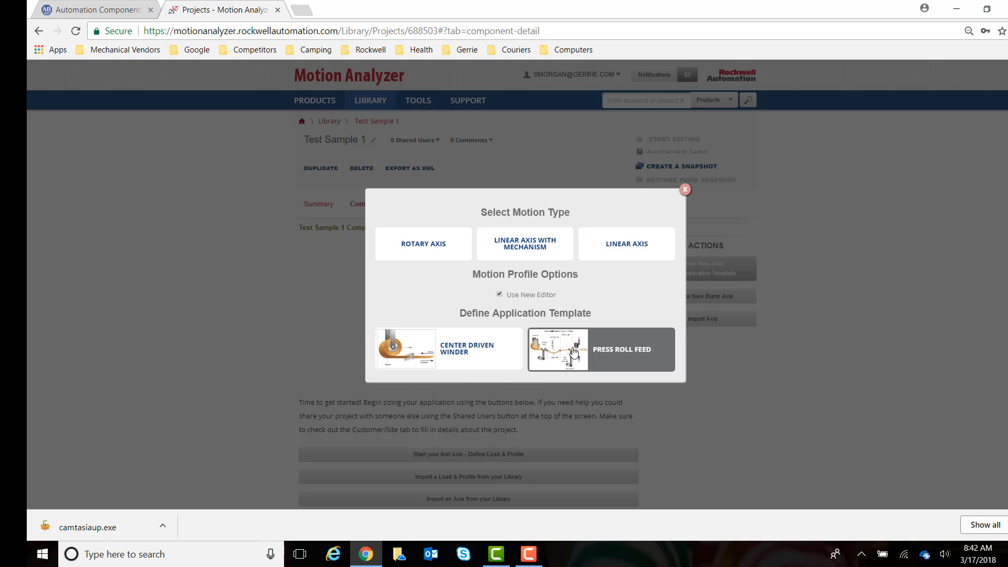
{"action": "left_click", "coordinate": [524, 256]}
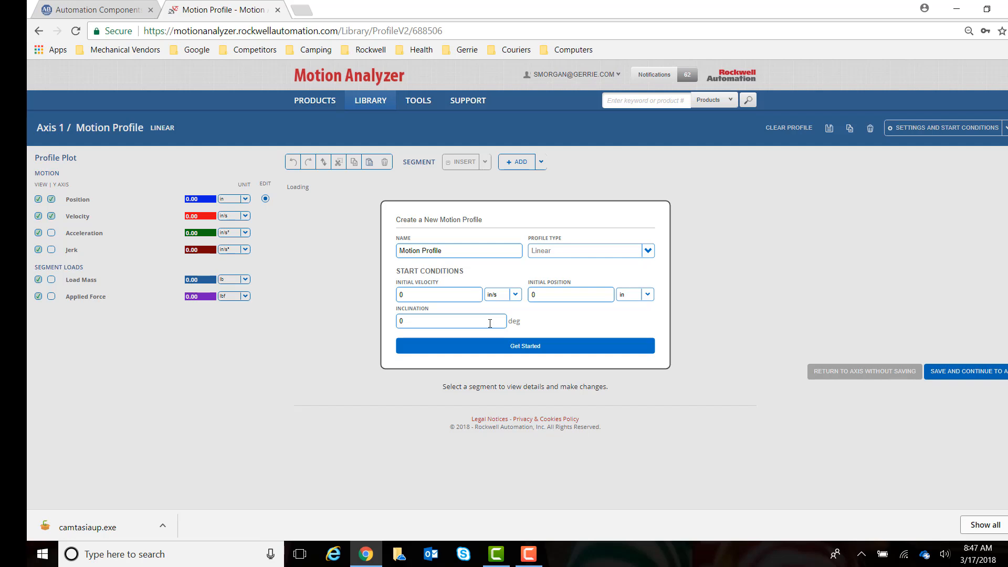
{"action": "left_click", "coordinate": [525, 346]}
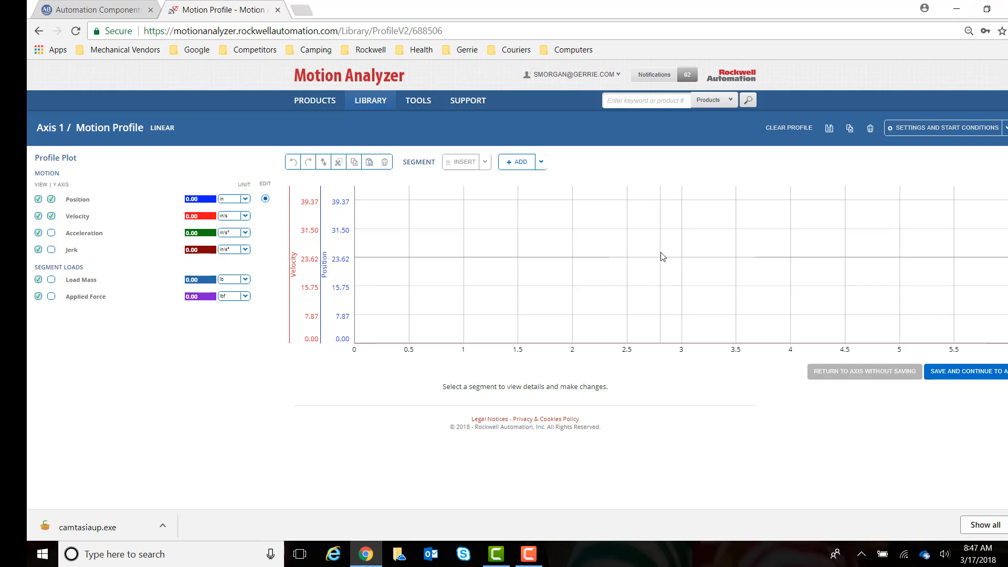
Add an Index segment with a motion distance of 2 in and acceleration and deceleration jerk of 40%
{"action": "left_click", "coordinate": [526, 164]}
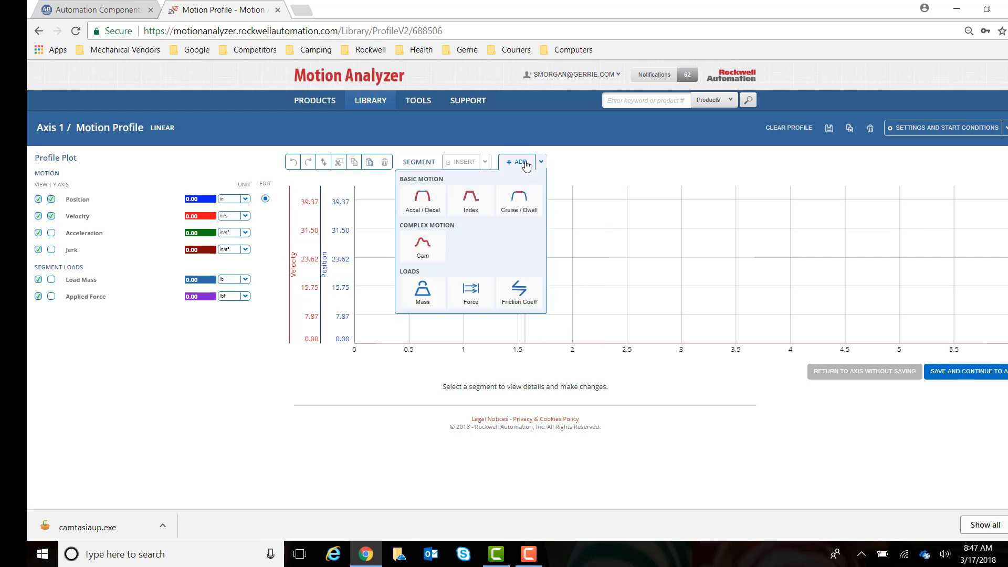
{"action": "left_click", "coordinate": [482, 204]}
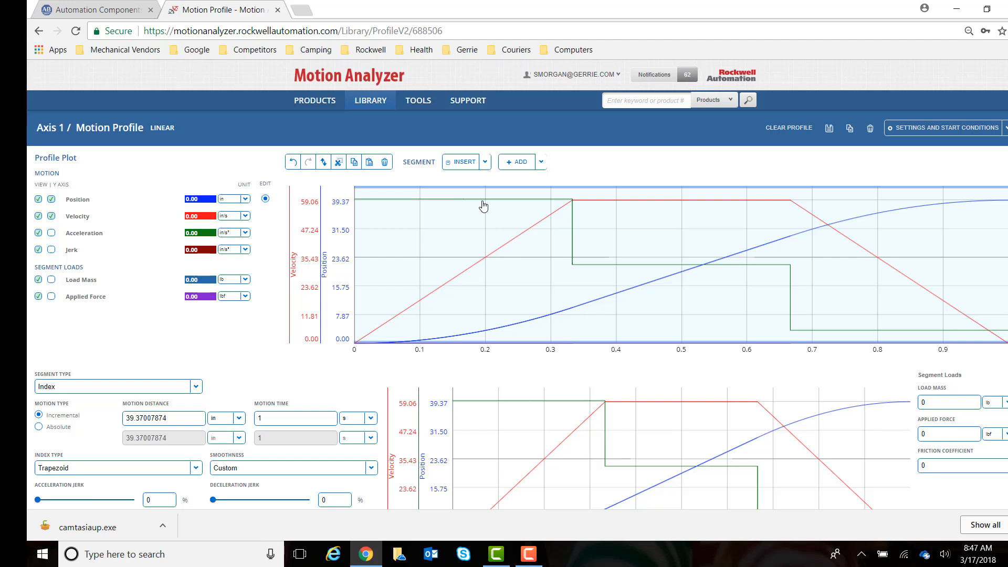
{"action": "left_click_drag", "start_coordinate": [174, 418], "coordinate": [81, 419]}
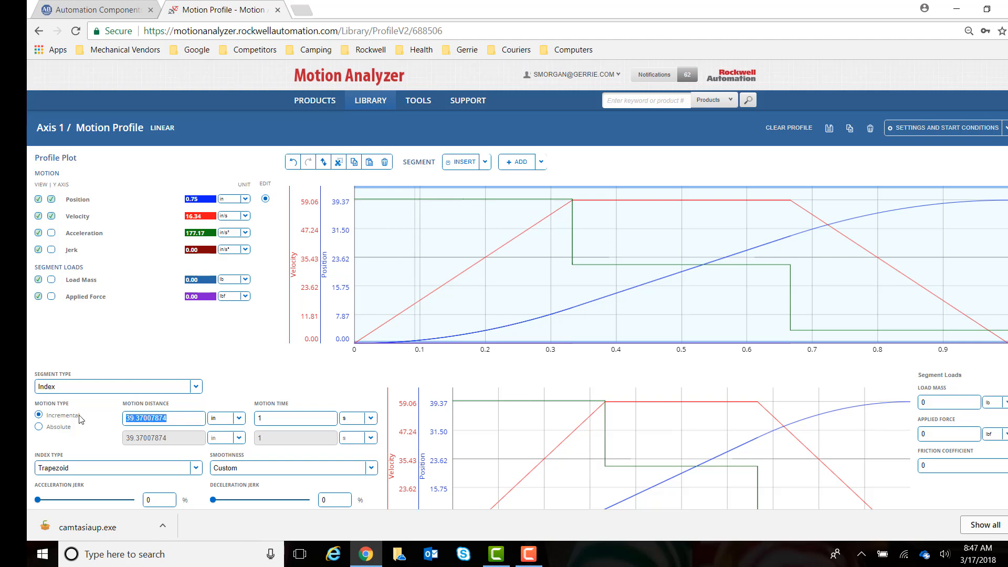
{"action": "type", "text": "2"}
{"action": "left_click", "coordinate": [147, 500]}
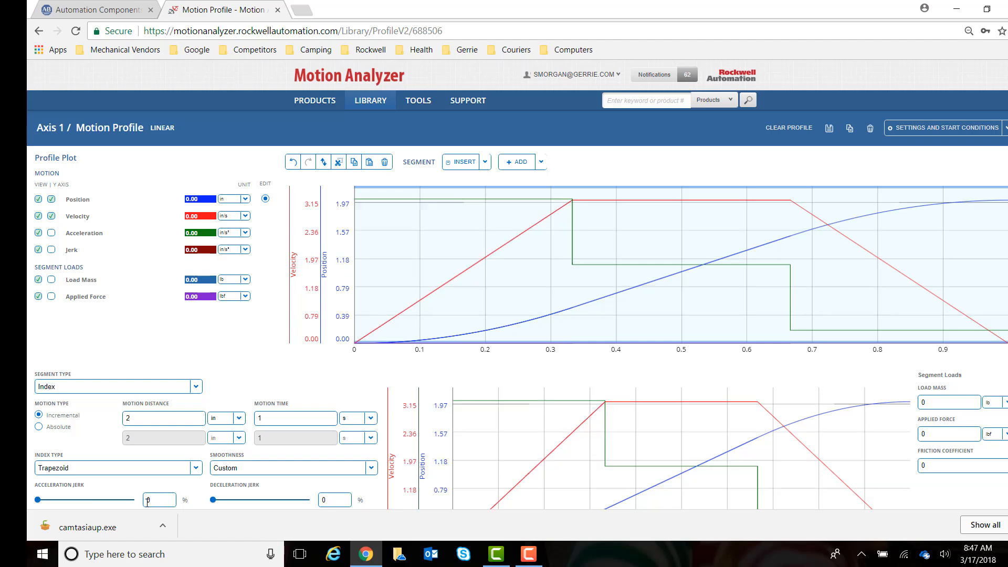
{"action": "type", "text": "4"}
{"action": "left_click", "coordinate": [322, 499]}
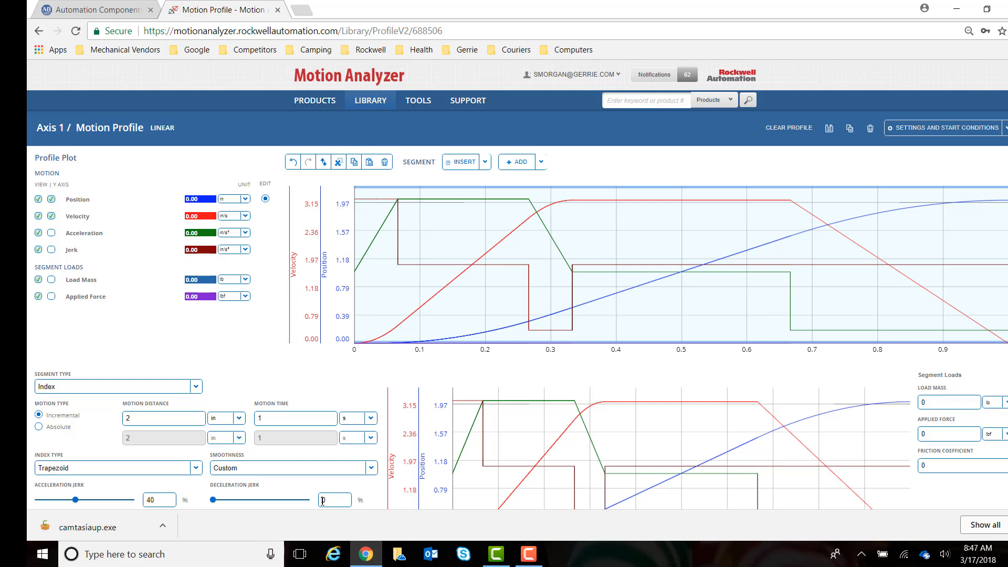
{"action": "type", "text": "4"}
Set the index segment's friction coefficient to 0.1 and its load mass to 5 lb
{"action": "left_click", "coordinate": [938, 466]}
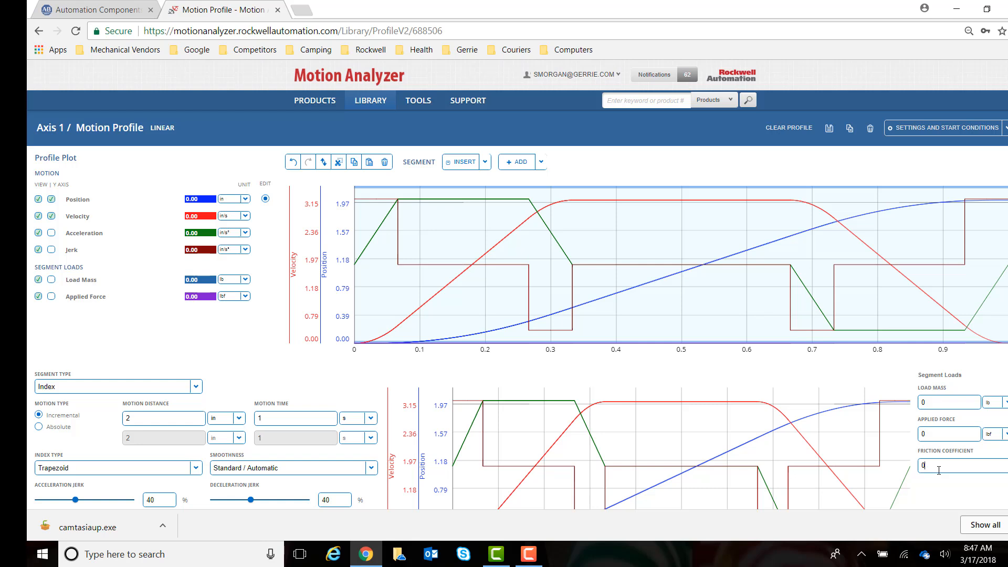
{"action": "type", "text": ".1"}
{"action": "left_click", "coordinate": [937, 403]}
{"action": "type", "text": "5"}
Add a Cruise / Dwell segment after the first index move
{"action": "scroll", "coordinate": [937, 403], "scroll_direction": "down", "scroll_amount": 1}
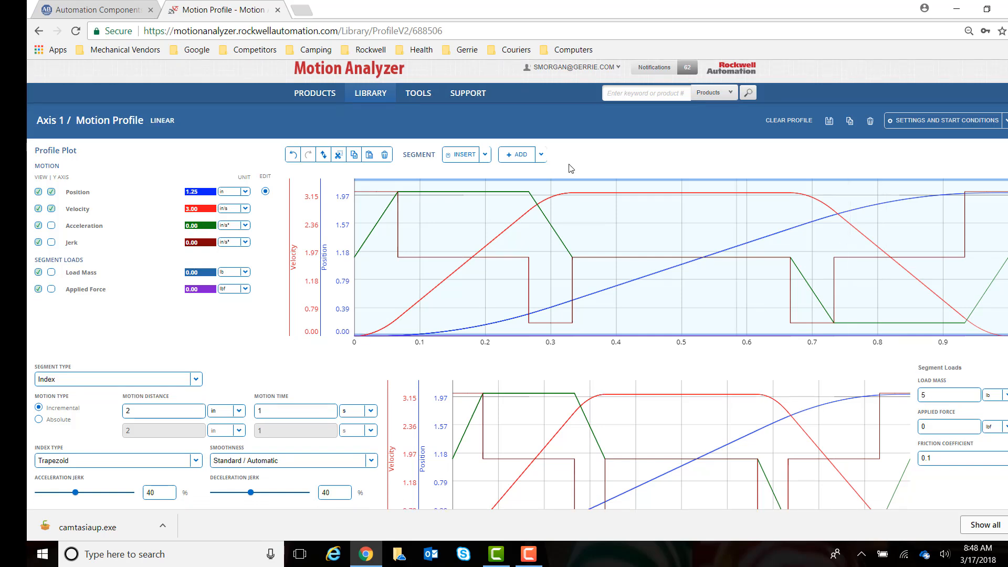
{"action": "left_click", "coordinate": [524, 159]}
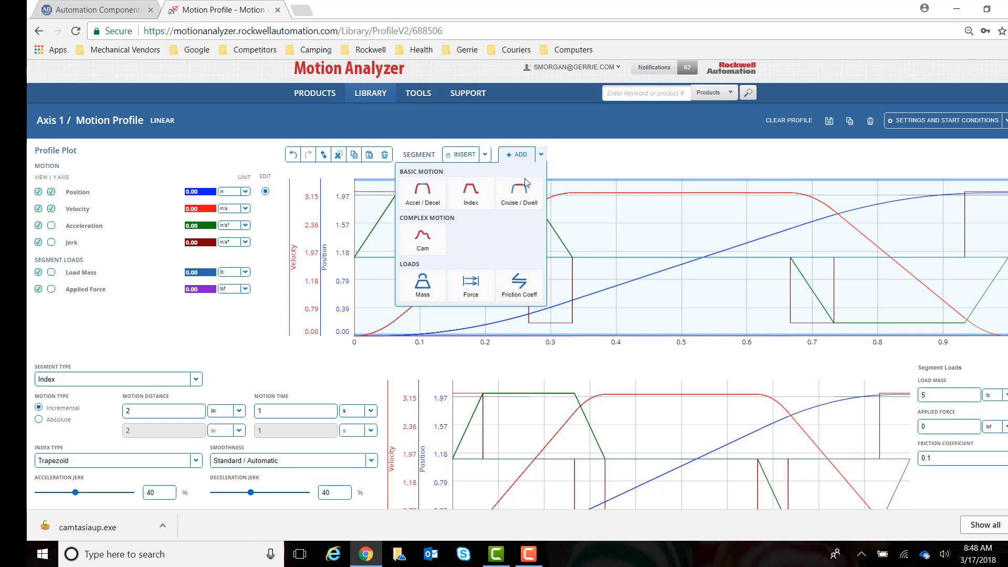
{"action": "left_click", "coordinate": [519, 193]}
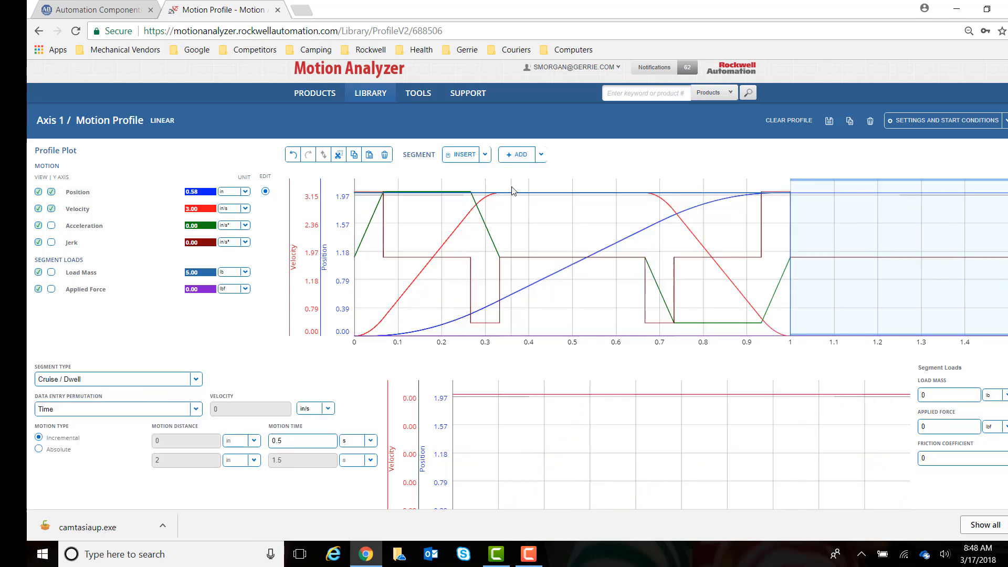
Add a second Index segment with a 2 in motion distance, 40% acceleration and deceleration jerk, and a friction coefficient of 0.01
{"action": "left_click", "coordinate": [520, 157]}
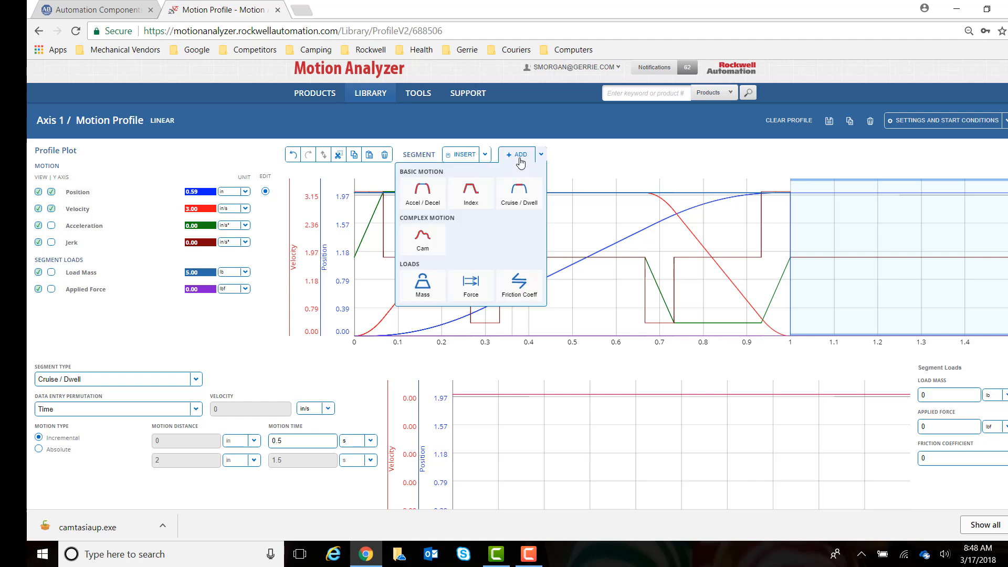
{"action": "left_click", "coordinate": [471, 192]}
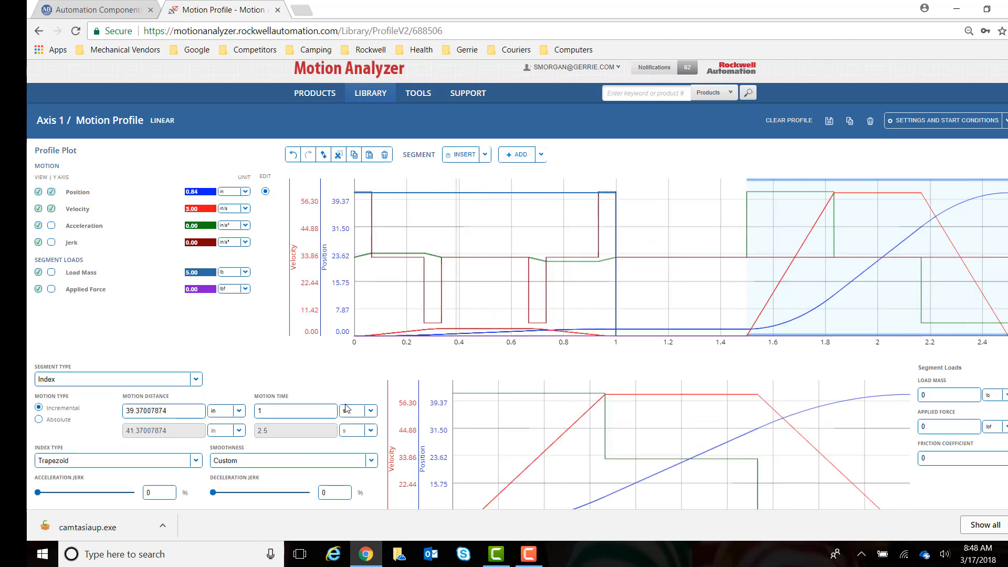
{"action": "double_click", "coordinate": [179, 414]}
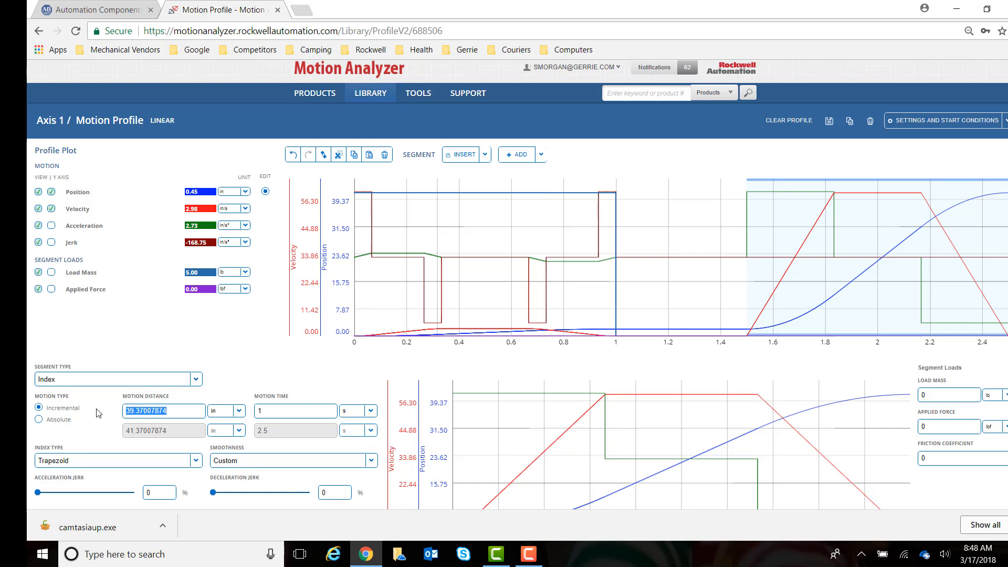
{"action": "type", "text": "2"}
{"action": "left_click", "coordinate": [146, 493]}
{"action": "type", "text": "4"}
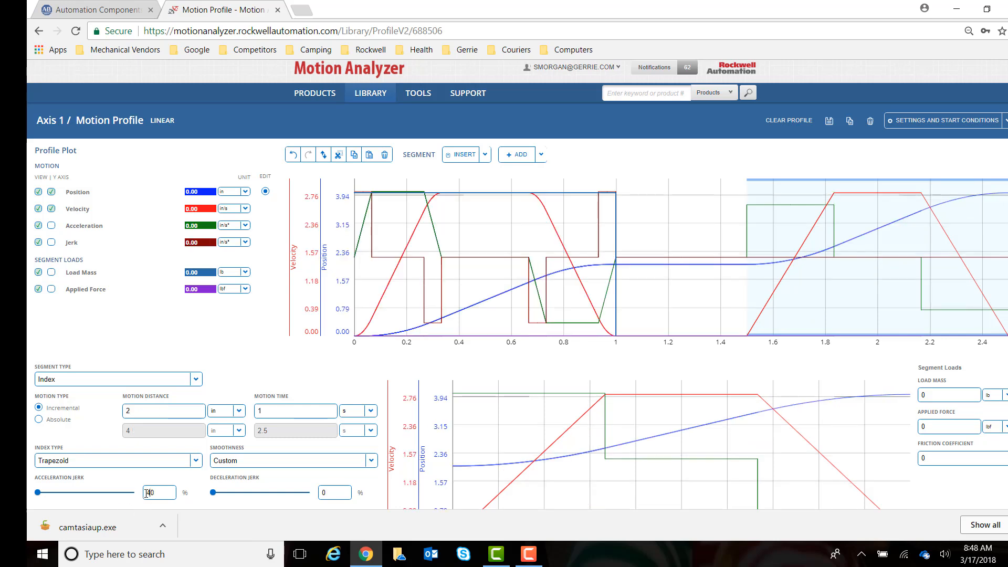
{"action": "left_click", "coordinate": [321, 492]}
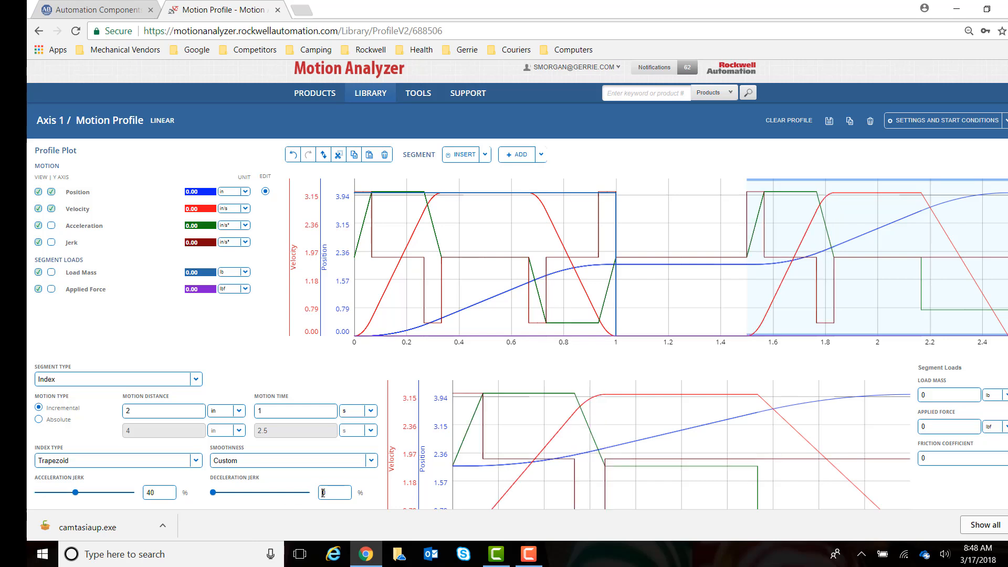
{"action": "type", "text": "40"}
{"action": "left_click", "coordinate": [927, 464]}
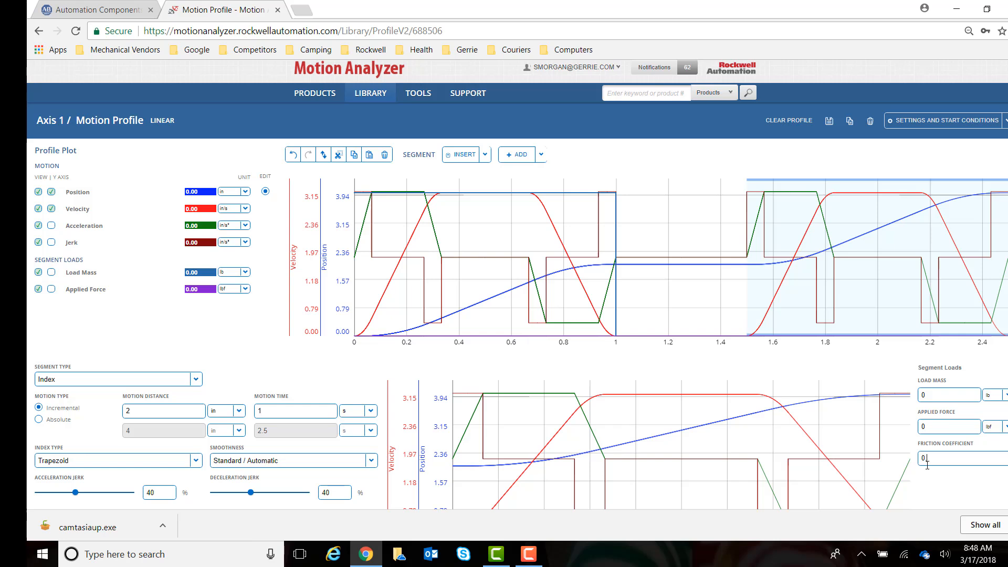
{"action": "type", "text": ".01"}
Invert the second index segment and add a closing Cruise / Dwell segment after it
{"action": "left_click", "coordinate": [324, 156]}
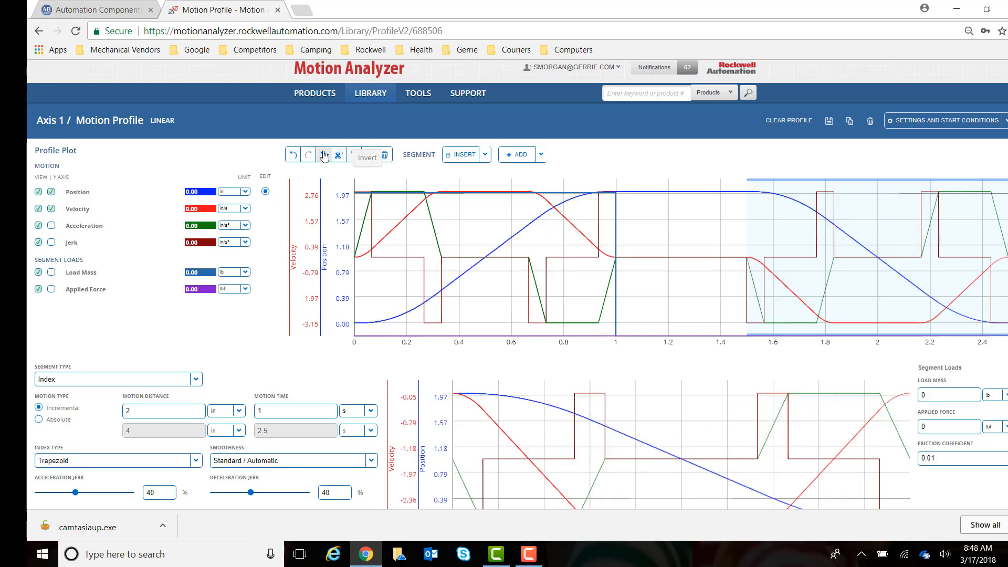
{"action": "left_click", "coordinate": [534, 158]}
{"action": "left_click", "coordinate": [515, 202]}
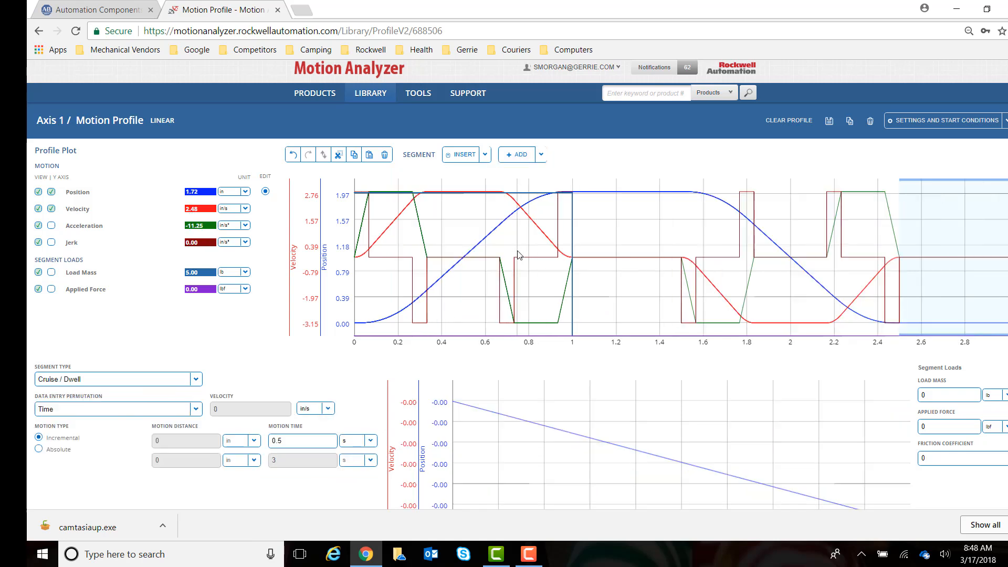
Hide applied force, load mass, jerk and acceleration in the profile plot, and save the profile to continue to the axis
{"action": "left_click", "coordinate": [38, 290]}
{"action": "left_click", "coordinate": [38, 272]}
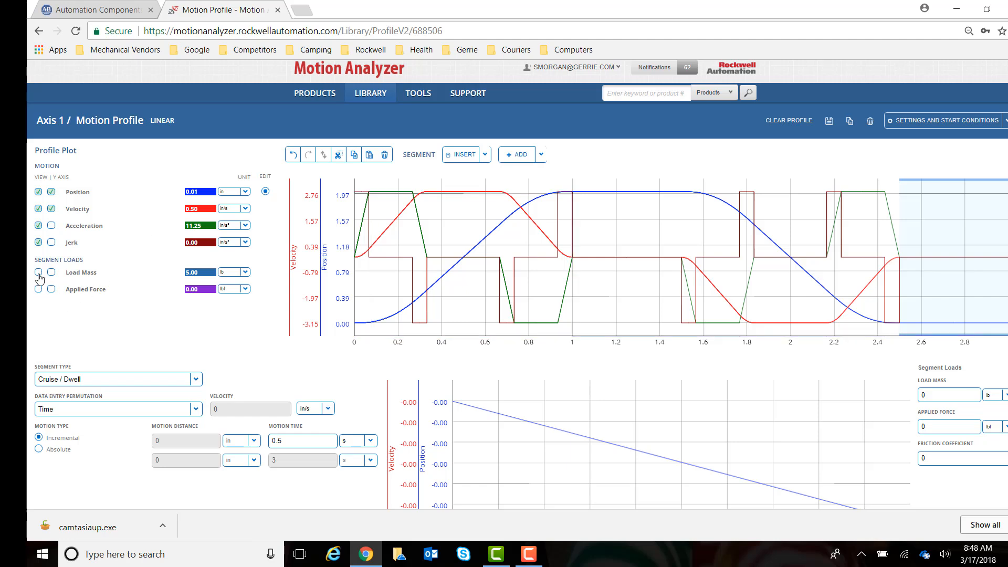
{"action": "left_click", "coordinate": [38, 242]}
{"action": "left_click", "coordinate": [38, 225]}
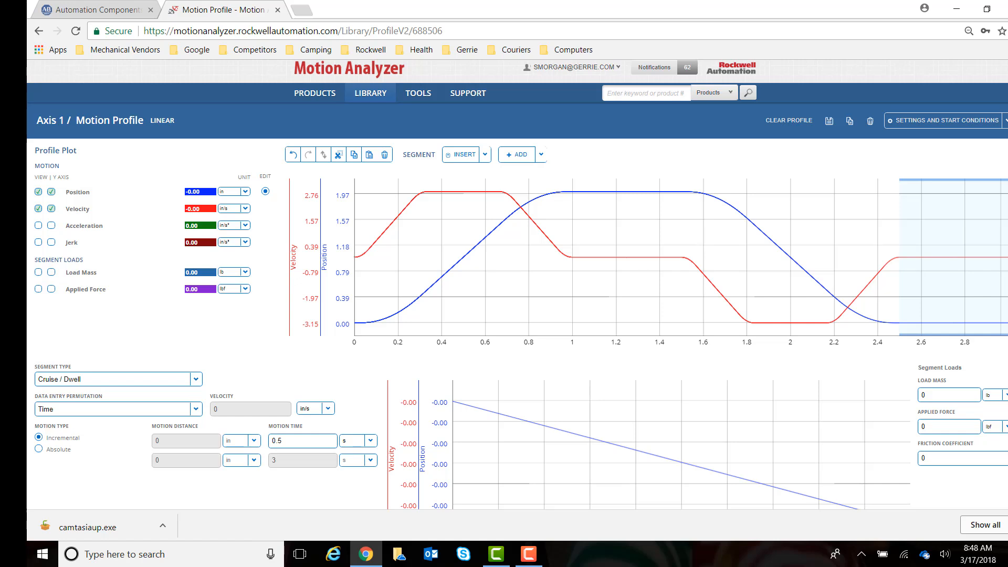
{"action": "scroll", "coordinate": [517, 285], "scroll_direction": "down", "scroll_amount": 2}
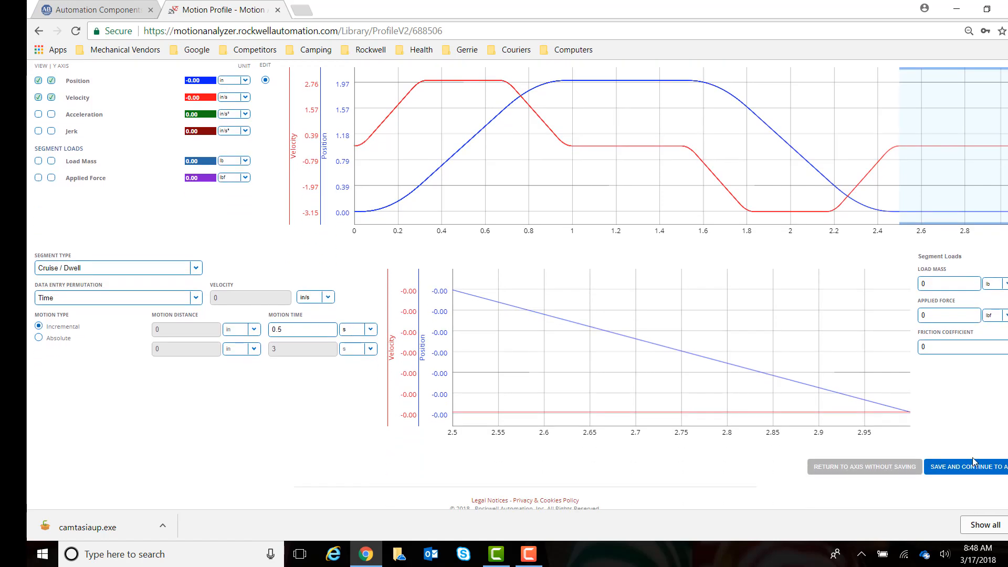
{"action": "left_click", "coordinate": [965, 469]}
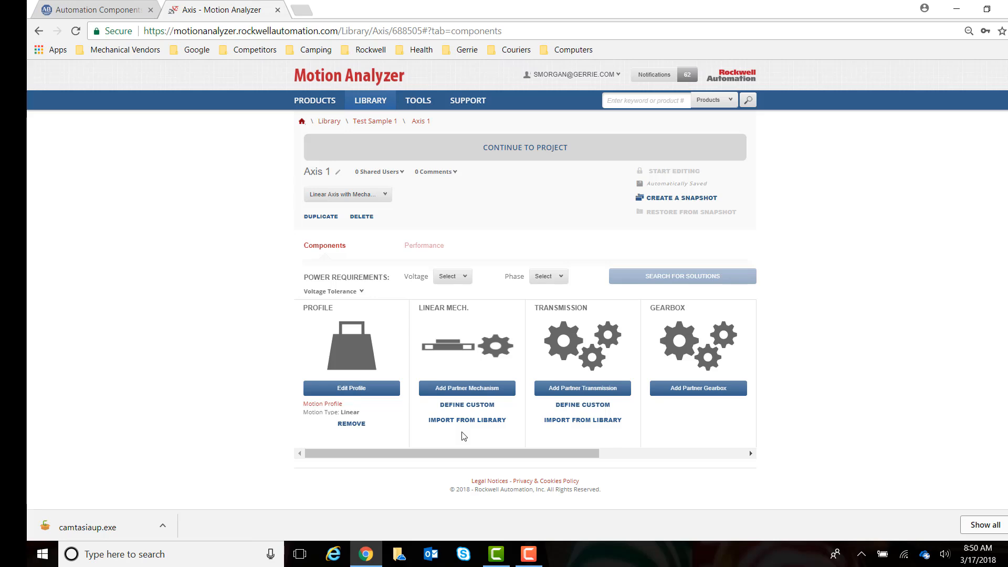
Define a custom linear mechanism of type Belt Drive for the axis and name it Belt 1
{"action": "left_click", "coordinate": [467, 405]}
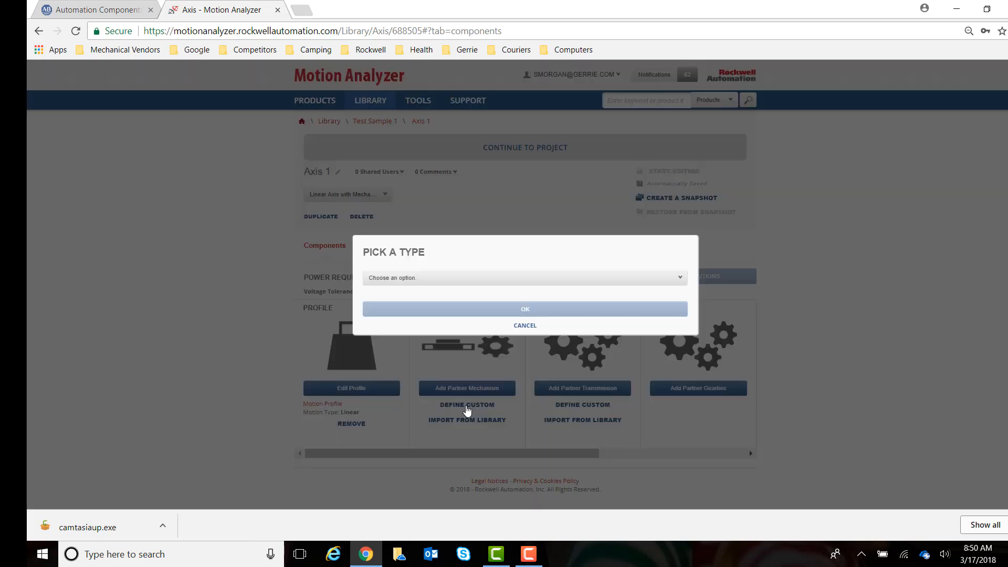
{"action": "left_click", "coordinate": [655, 278]}
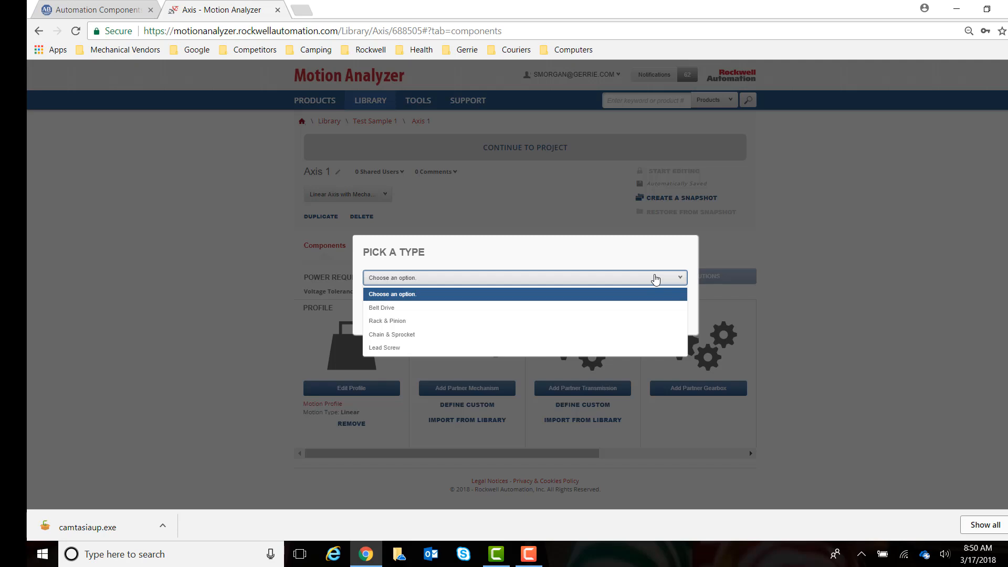
{"action": "left_click", "coordinate": [402, 310]}
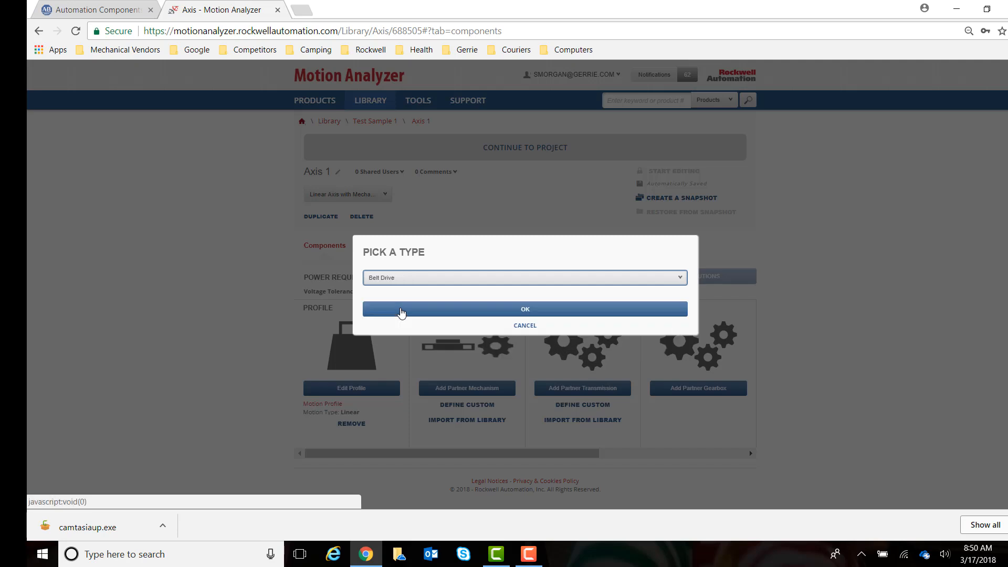
{"action": "left_click", "coordinate": [517, 314]}
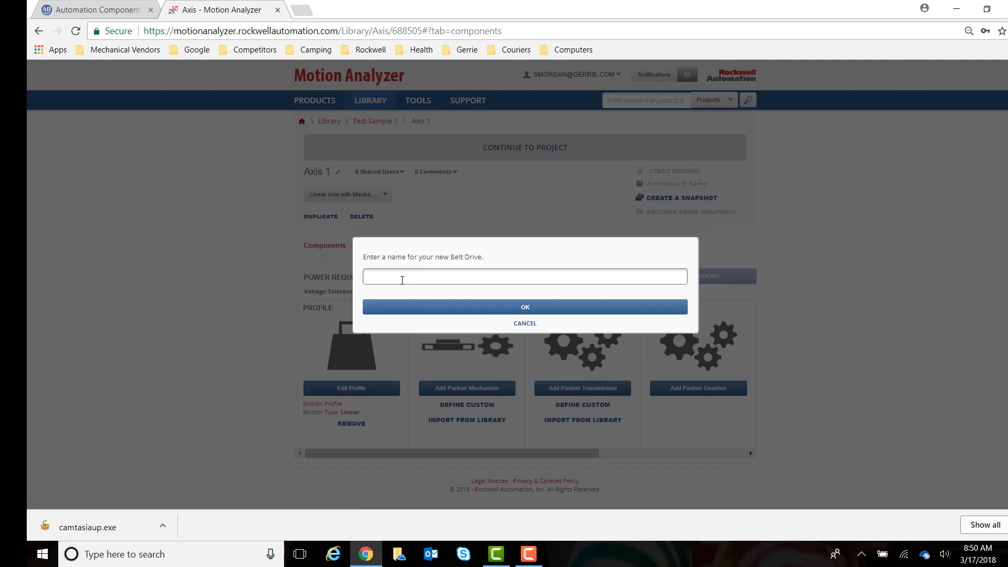
{"action": "type", "text": "Belt 1"}
{"action": "left_click", "coordinate": [493, 307]}
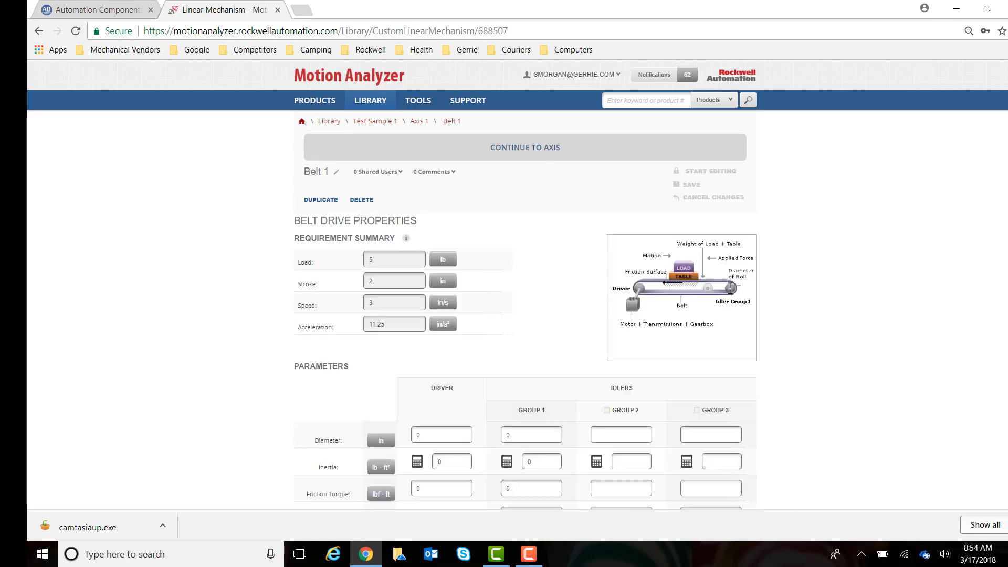
Set the belt drive's driver diameter and idler group 1 diameter to 3 in each
{"action": "scroll", "coordinate": [914, 450], "scroll_direction": "down", "scroll_amount": 1}
{"action": "scroll", "coordinate": [525, 285], "scroll_direction": "down", "scroll_amount": 1}
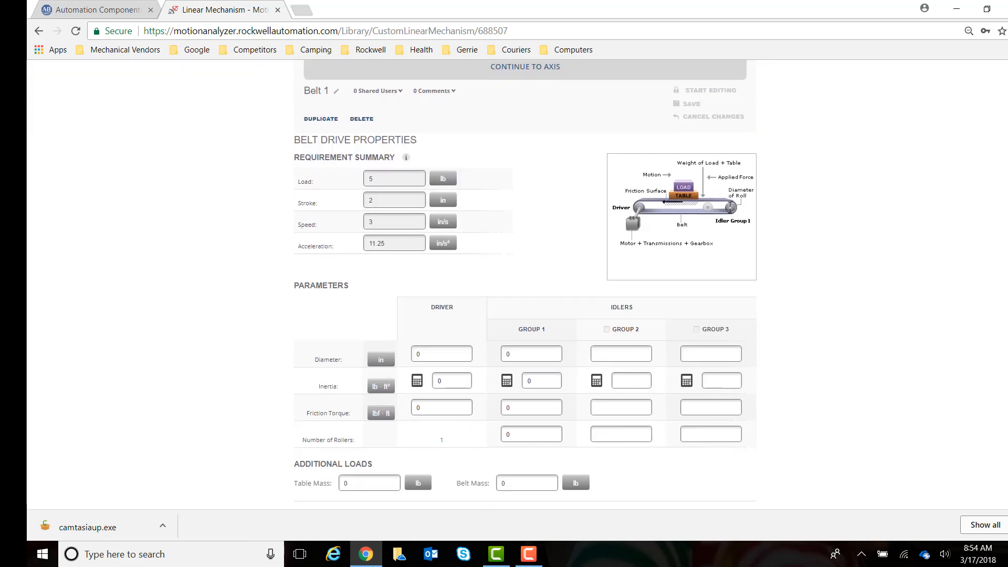
{"action": "double_click", "coordinate": [417, 355]}
{"action": "type", "text": "3"}
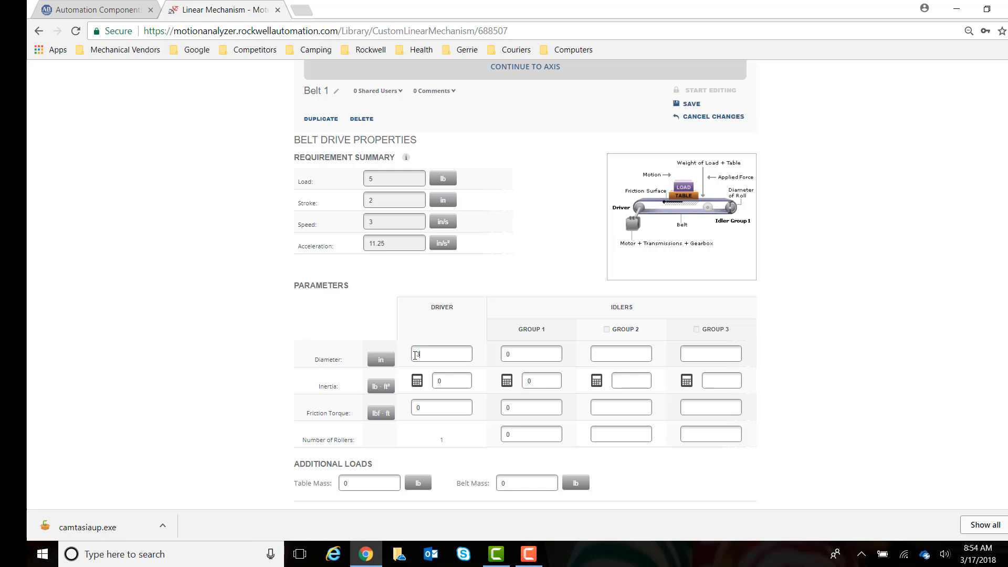
{"action": "double_click", "coordinate": [505, 354]}
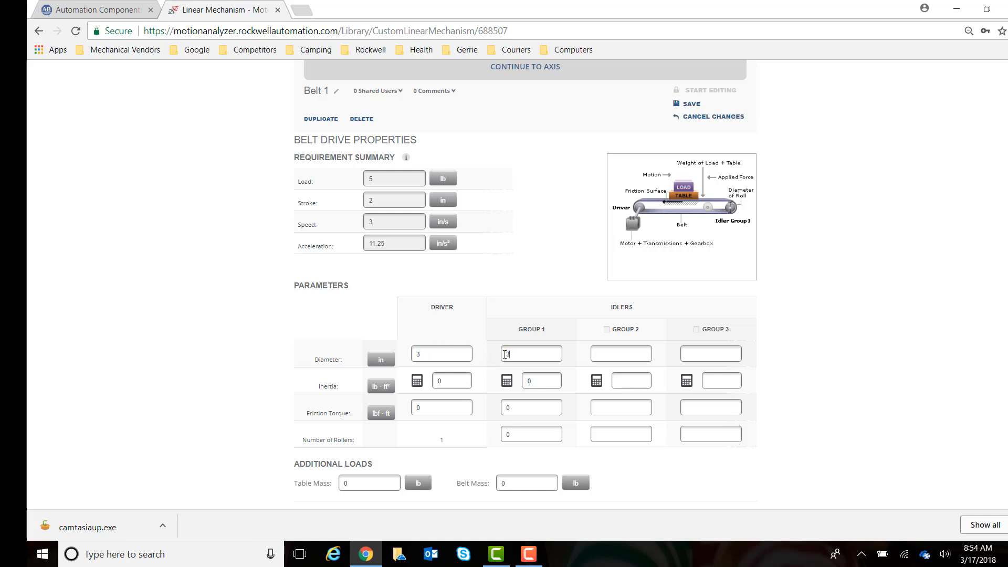
Start an inertia load element for the driver as a Hollow Cylinder made of Aluminium(1060)
{"action": "left_click", "coordinate": [416, 381]}
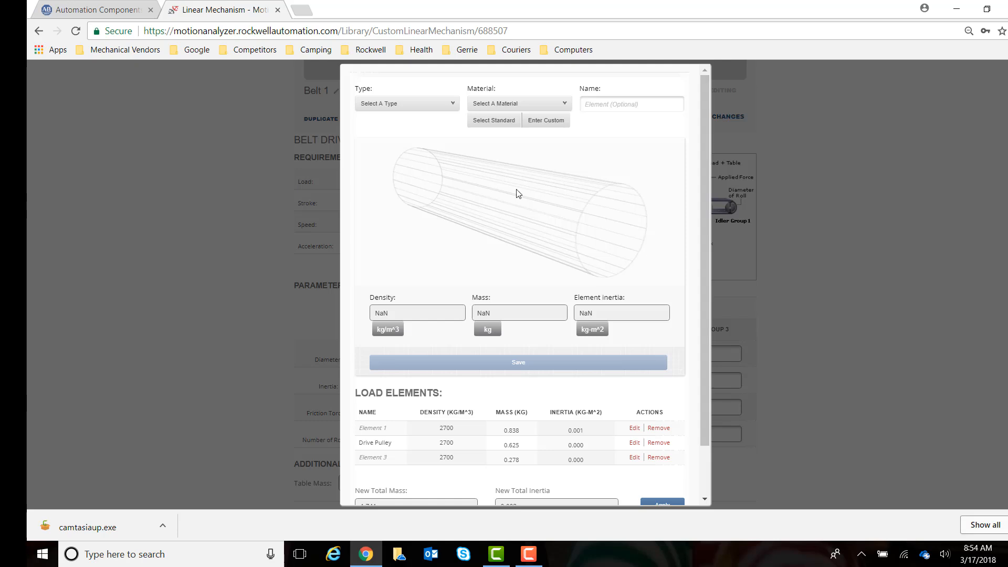
{"action": "left_click", "coordinate": [451, 112]}
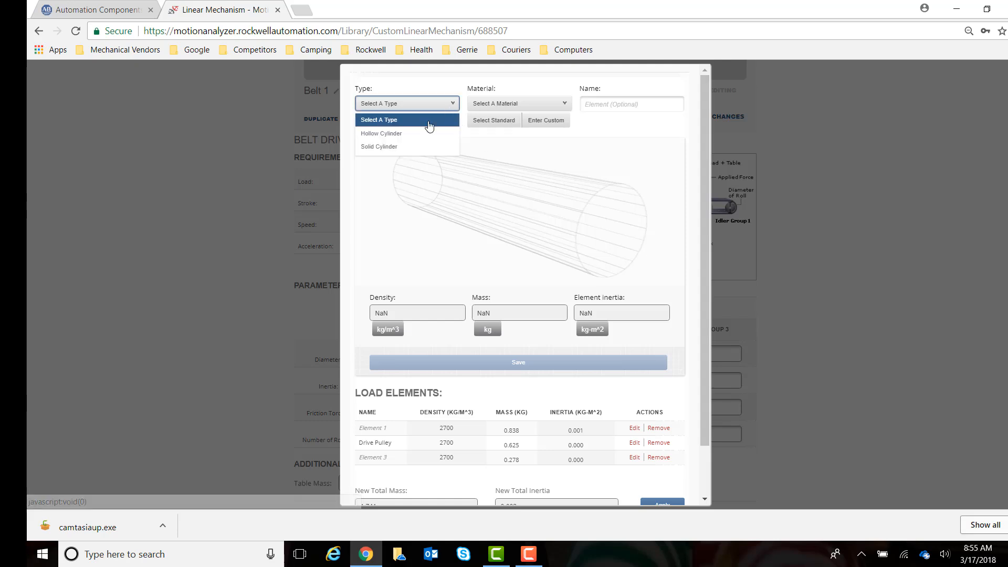
{"action": "left_click", "coordinate": [401, 137]}
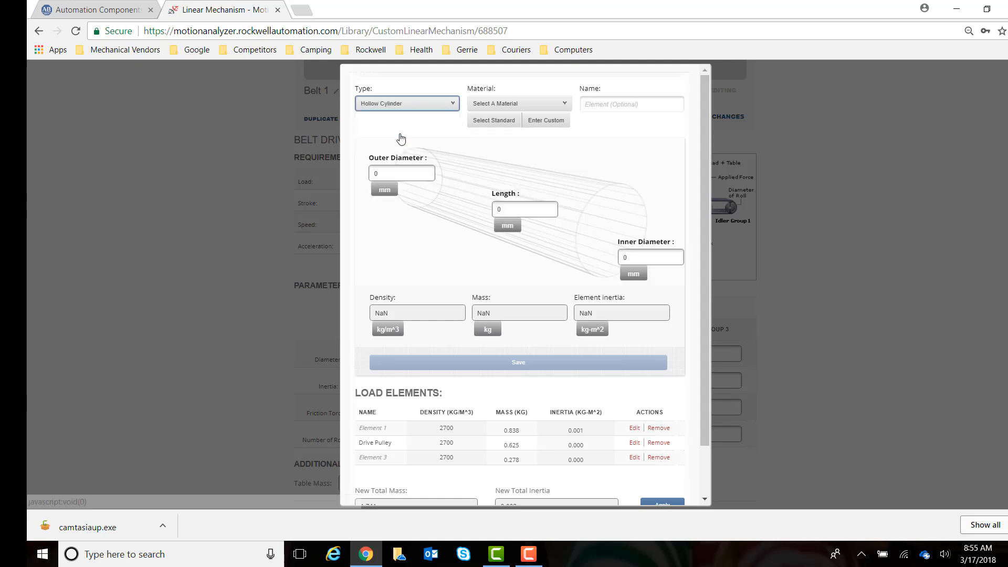
{"action": "left_click", "coordinate": [536, 104]}
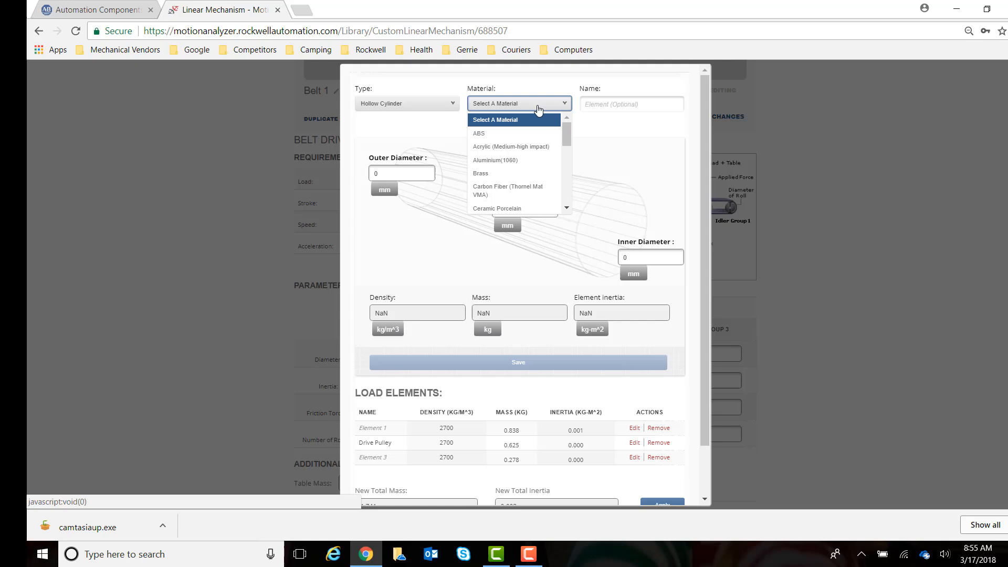
{"action": "left_click", "coordinate": [516, 163]}
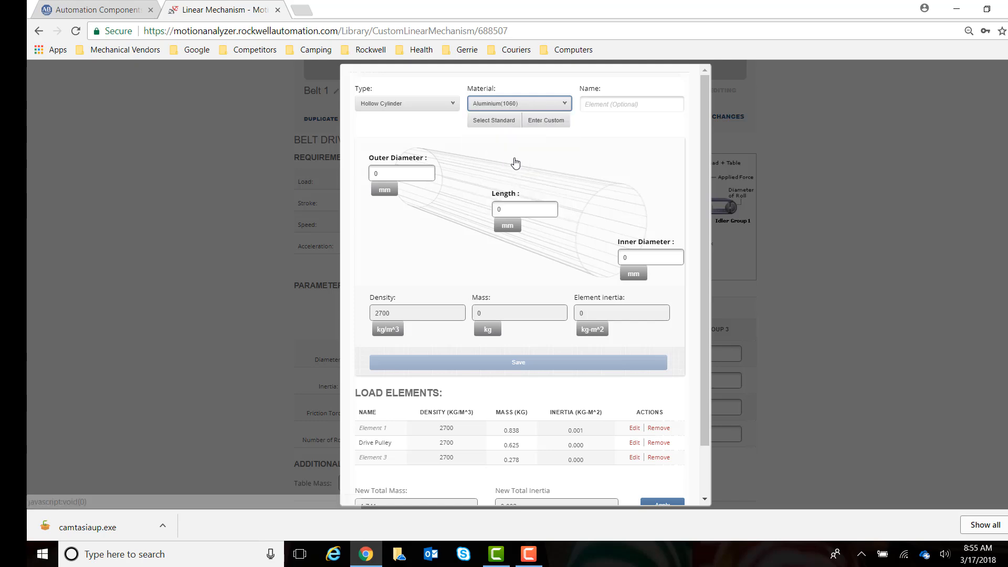
Give the hollow cylinder a 3 in outer diameter, 1 in length and 1 in inner diameter, and save the element
{"action": "left_click", "coordinate": [387, 189]}
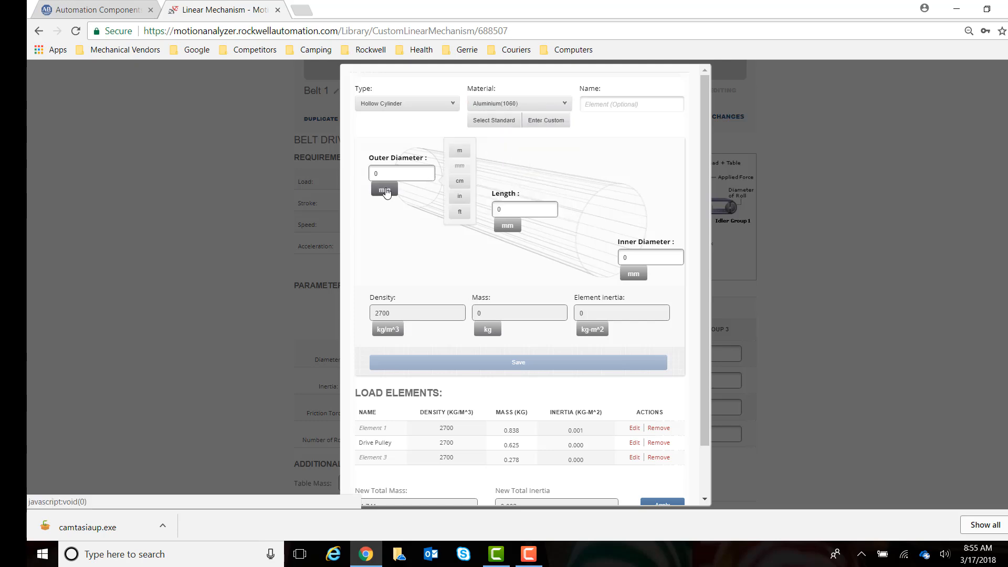
{"action": "left_click", "coordinate": [459, 196]}
{"action": "left_click_drag", "start_coordinate": [381, 174], "coordinate": [351, 175]}
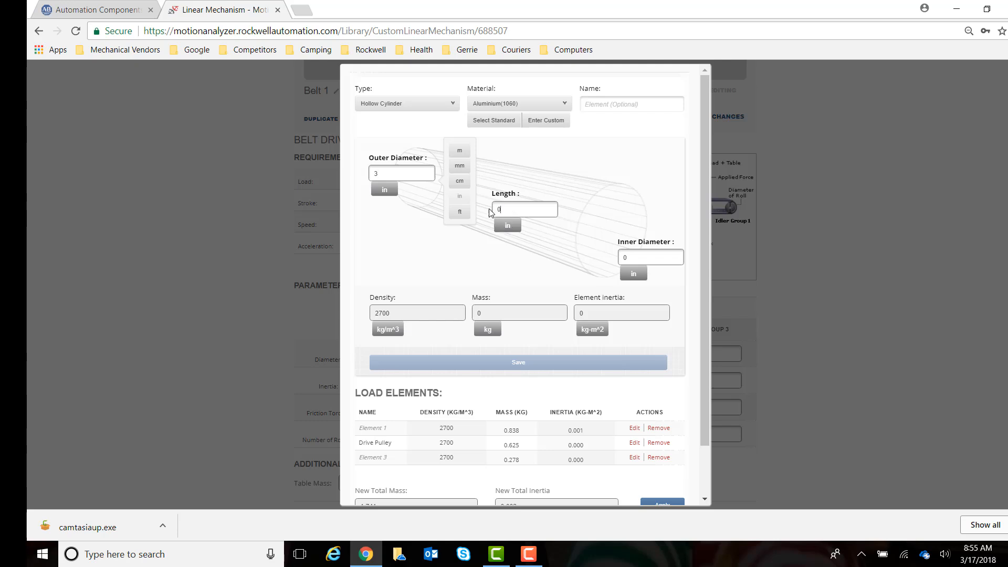
{"action": "left_click_drag", "start_coordinate": [490, 212], "coordinate": [487, 213]}
{"action": "type", "text": "1"}
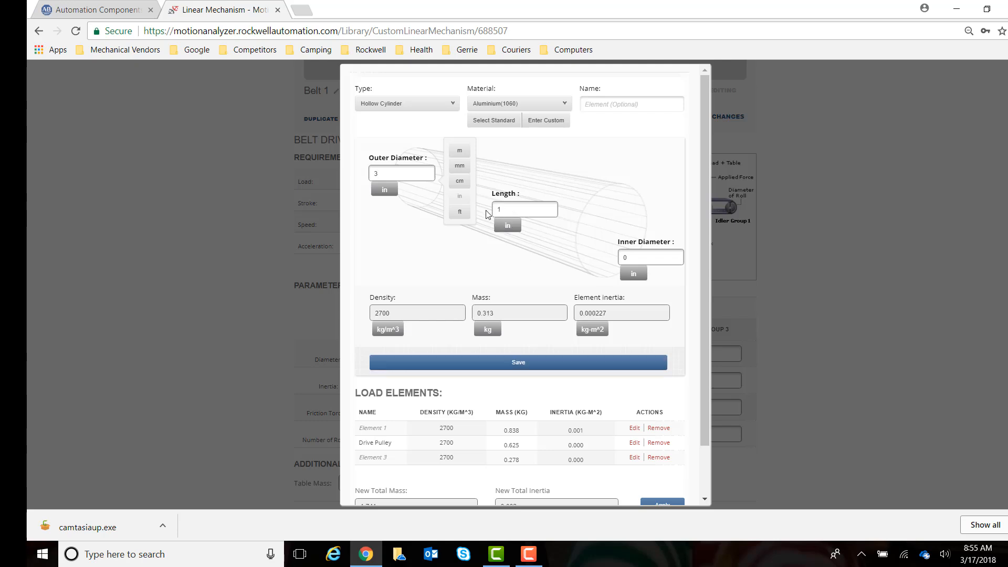
{"action": "left_click_drag", "start_coordinate": [626, 257], "coordinate": [602, 258]}
{"action": "type", "text": "1"}
{"action": "left_click", "coordinate": [513, 364]}
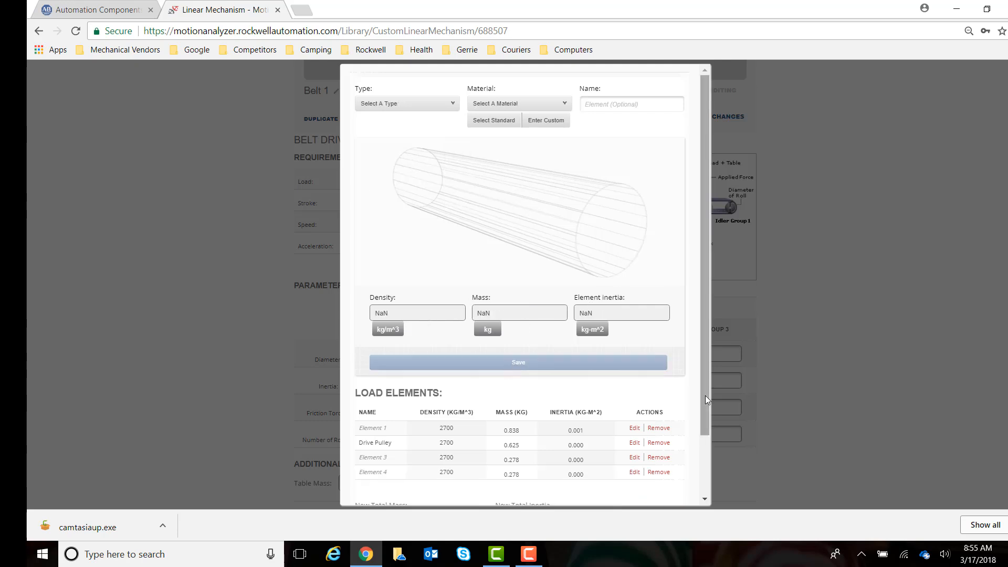
Apply the total of the load elements as the driver's inertia and copy that value to idler group 1
{"action": "scroll", "coordinate": [704, 396], "scroll_direction": "down", "scroll_amount": 2}
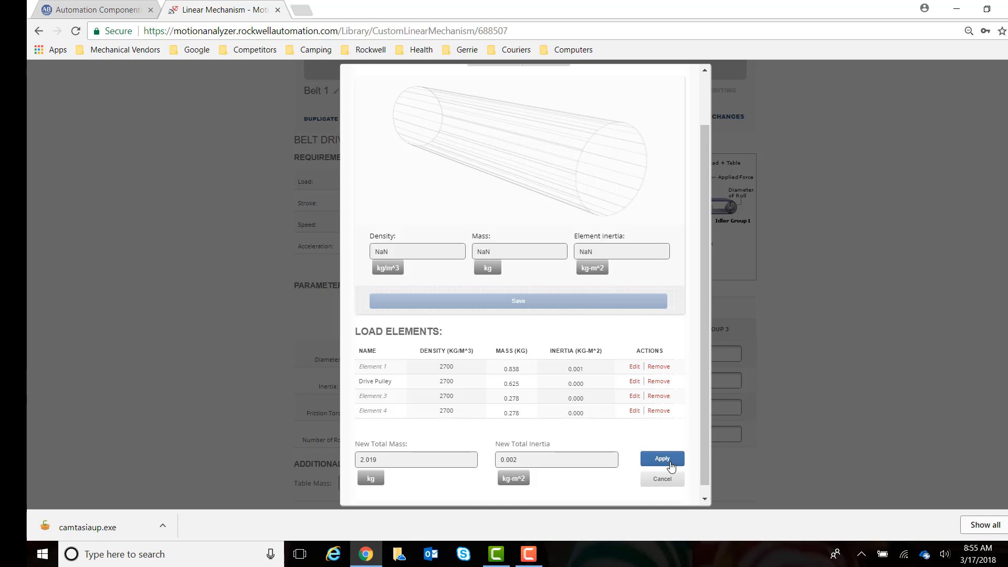
{"action": "left_click", "coordinate": [662, 459]}
{"action": "left_click", "coordinate": [454, 381]}
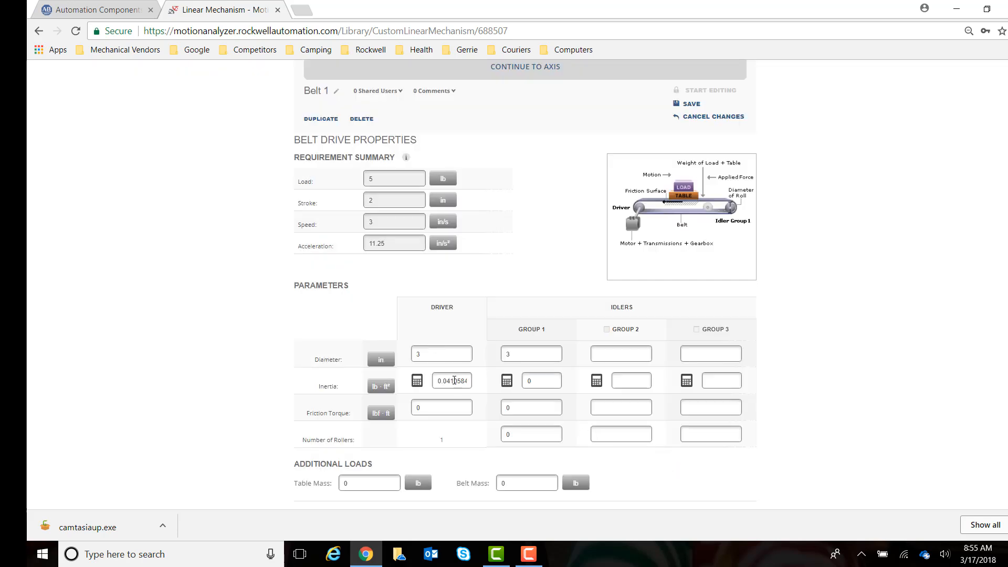
{"action": "left_click_drag", "start_coordinate": [435, 381], "coordinate": [478, 385]}
{"action": "key", "text": "ctrl+c"}
{"action": "key", "text": "Tab"}
{"action": "key", "text": "ctrl+v"}
Set idler group 1 to 1 roller and the belt mass to 1 lb, then save the mechanism and continue to the axis
{"action": "left_click", "coordinate": [499, 437]}
{"action": "type", "text": "1"}
{"action": "left_click", "coordinate": [486, 489]}
{"action": "type", "text": "1"}
{"action": "left_click", "coordinate": [325, 488]}
{"action": "left_click", "coordinate": [692, 106]}
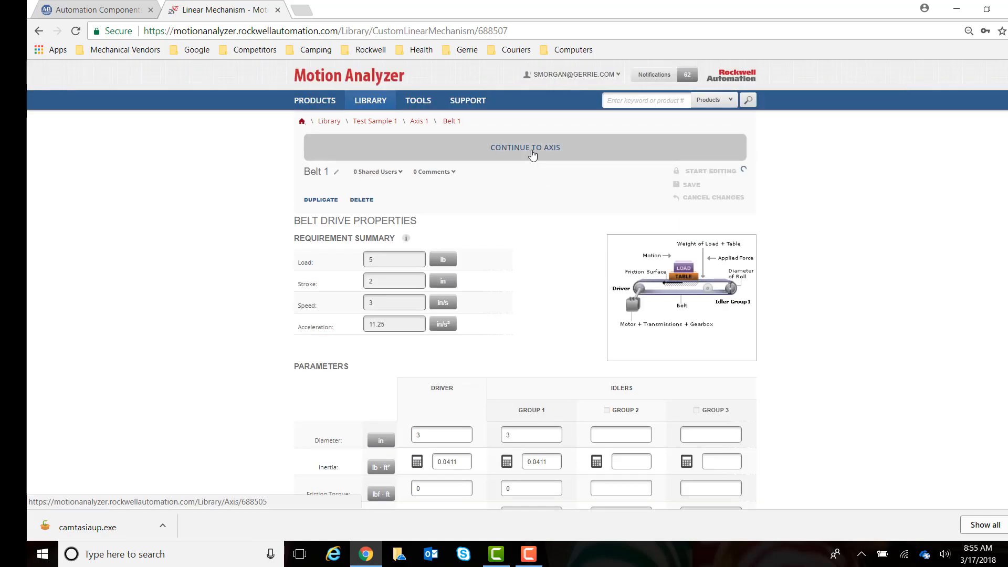
{"action": "left_click", "coordinate": [532, 153]}
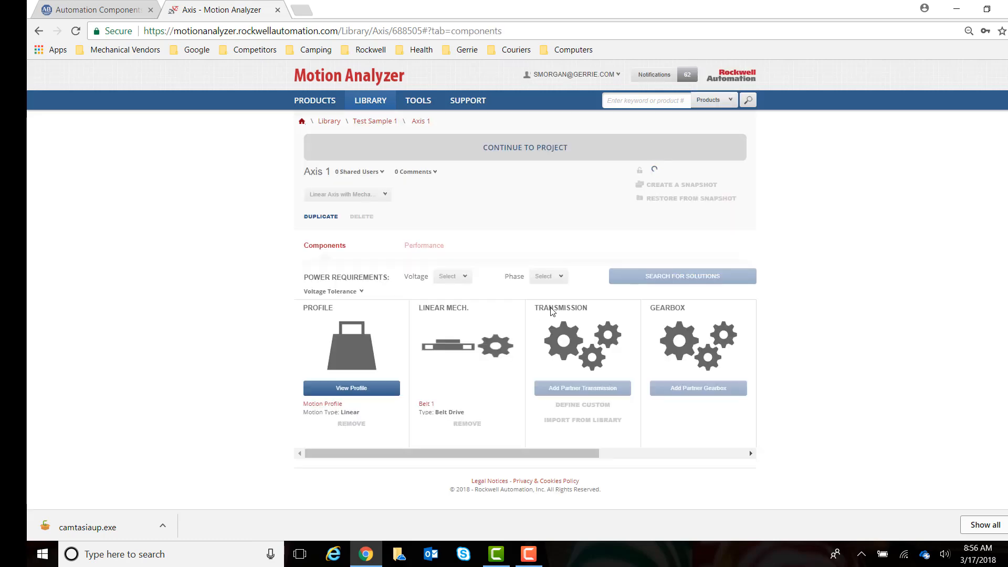
Set the axis power requirements to 460 V and 3 phase
{"action": "left_click", "coordinate": [467, 282]}
{"action": "scroll", "coordinate": [468, 314], "scroll_direction": "down", "scroll_amount": 3}
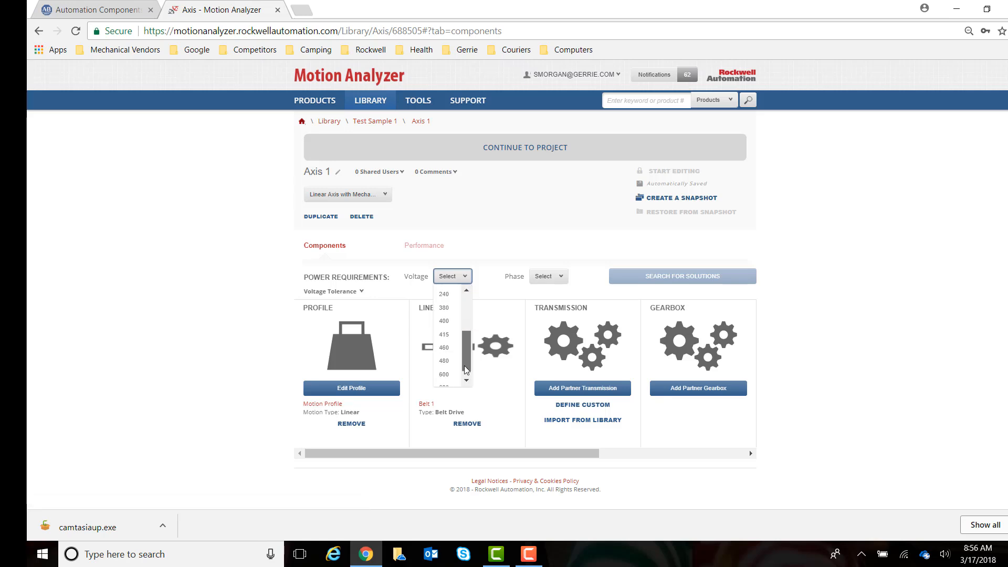
{"action": "left_click", "coordinate": [452, 338]}
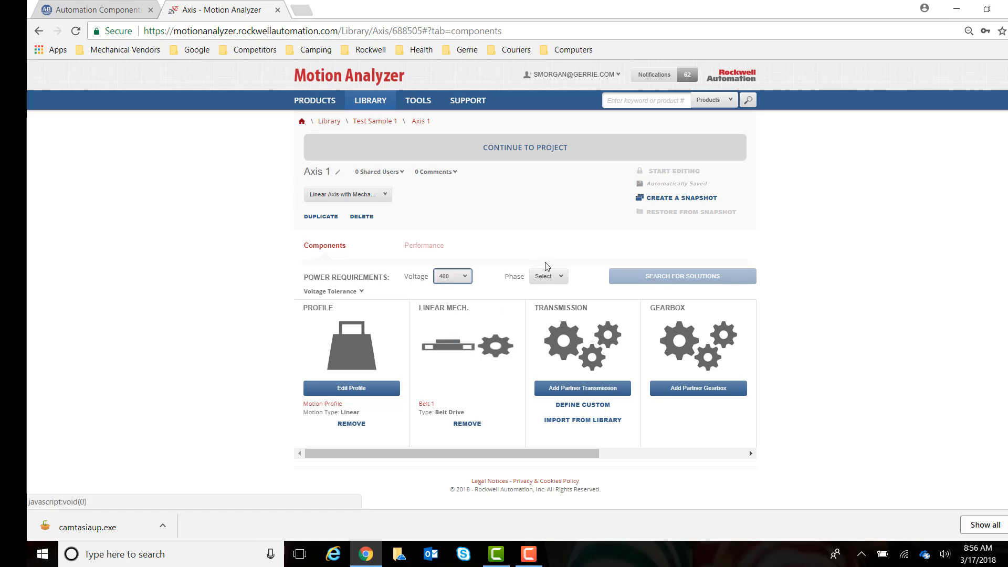
{"action": "left_click", "coordinate": [548, 276]}
{"action": "left_click", "coordinate": [542, 308]}
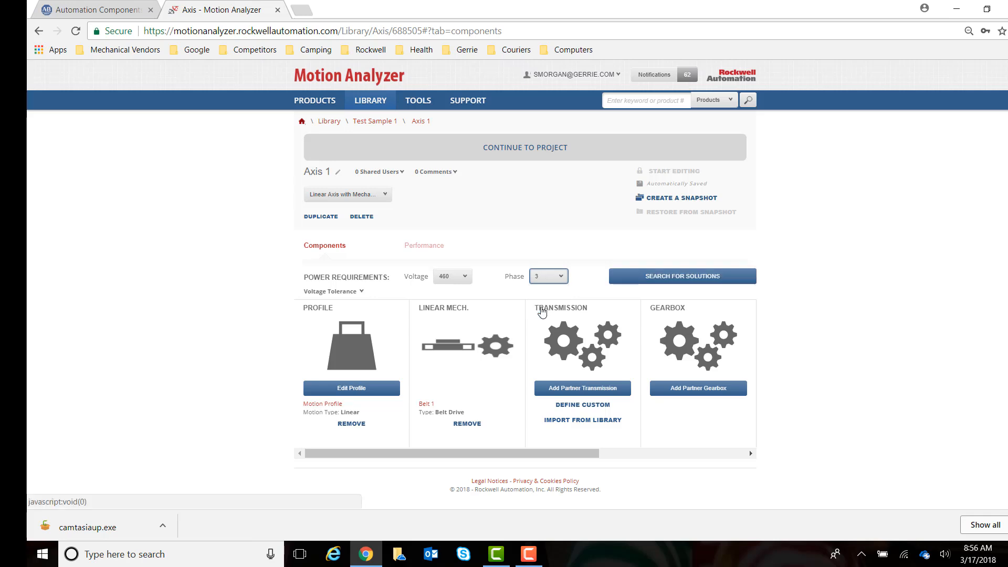
Add the Wittenstein Alpha Inline - Value family as the partner gearbox and return to the axis
{"action": "left_click", "coordinate": [647, 455]}
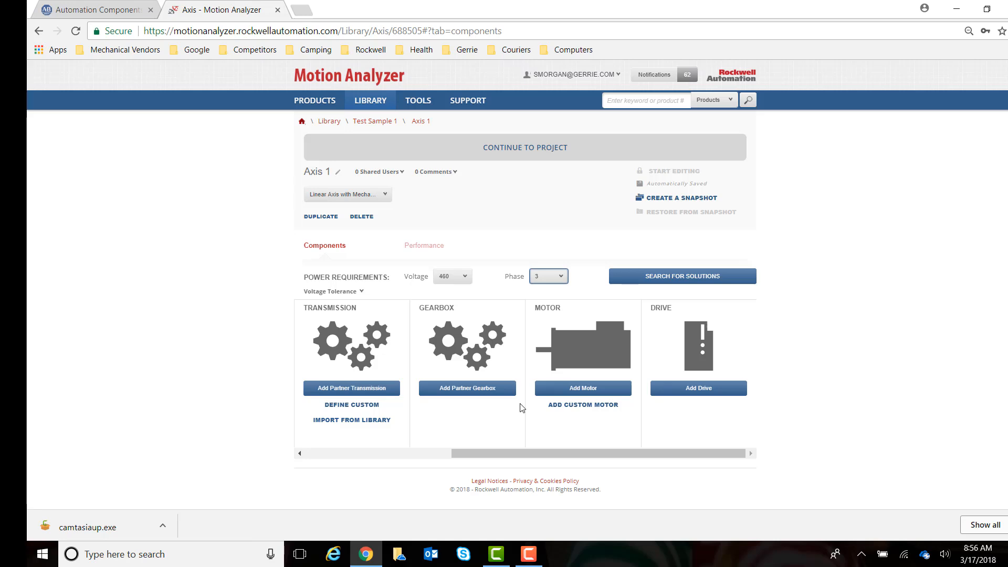
{"action": "left_click", "coordinate": [478, 391]}
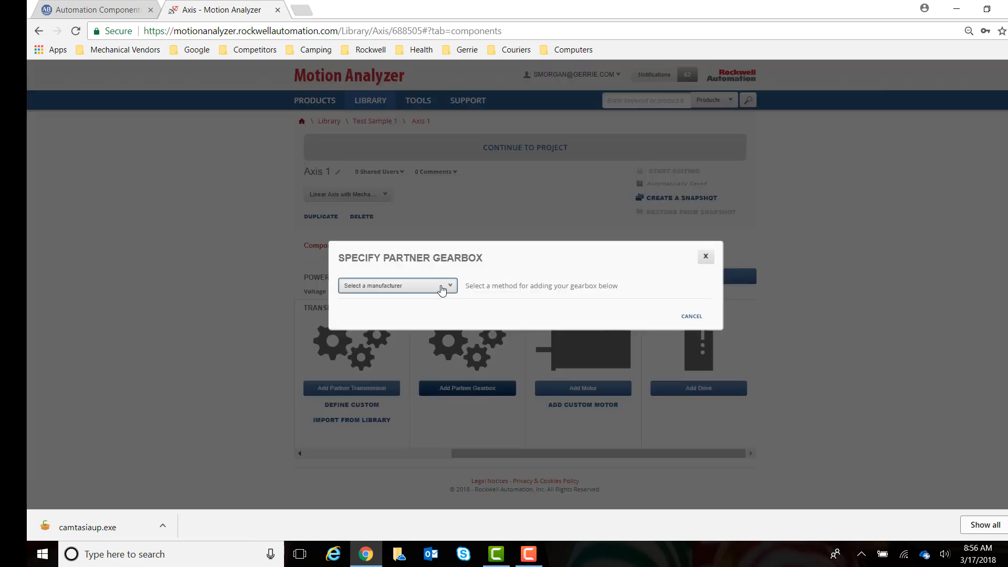
{"action": "left_click", "coordinate": [445, 288]}
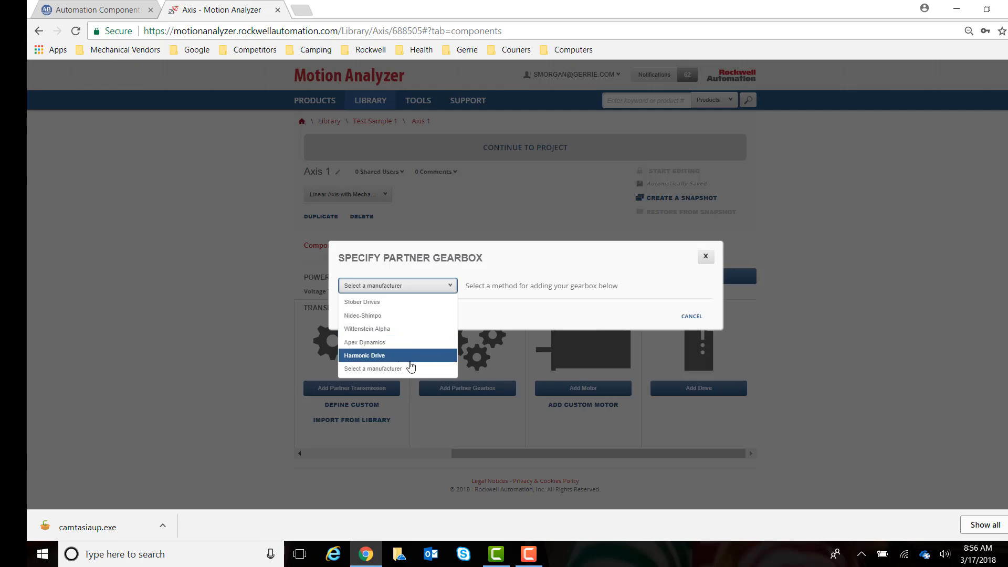
{"action": "left_click", "coordinate": [389, 330]}
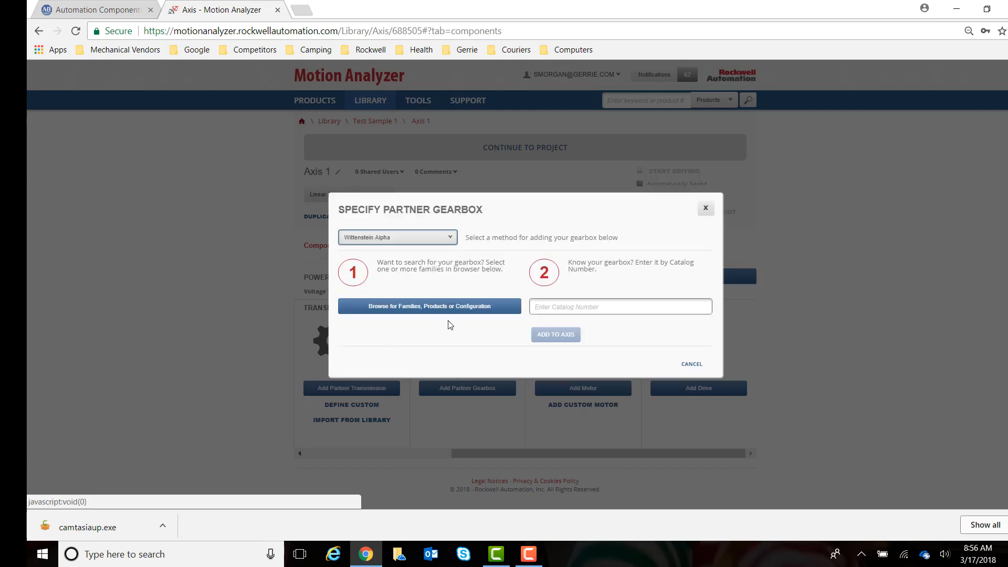
{"action": "left_click", "coordinate": [409, 297]}
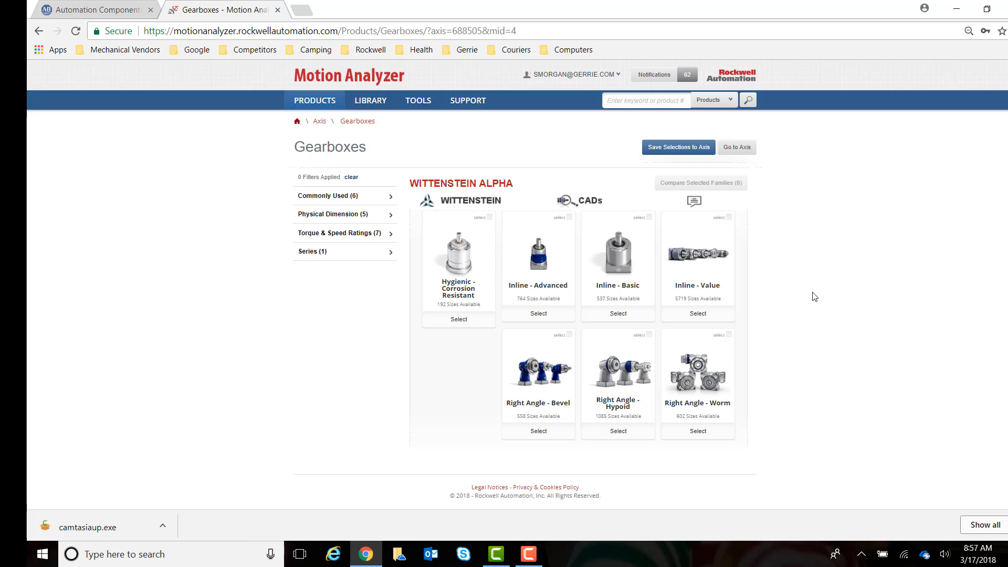
{"action": "left_click", "coordinate": [700, 314]}
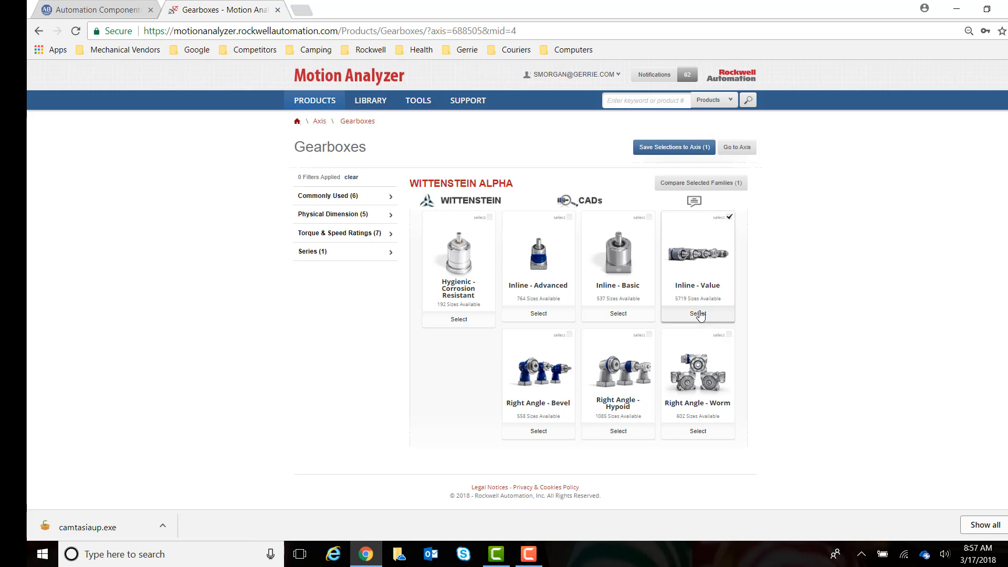
{"action": "left_click", "coordinate": [673, 150]}
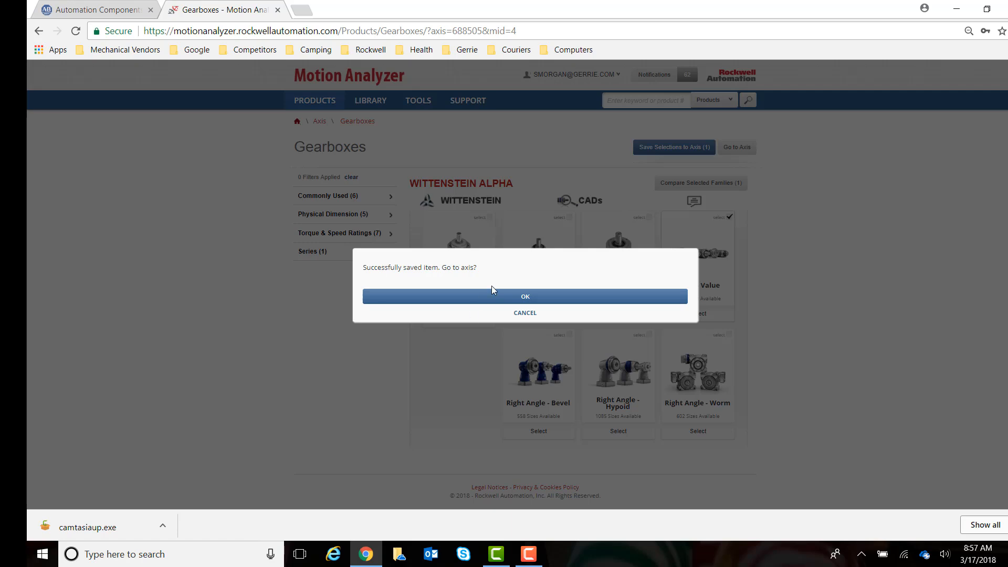
{"action": "left_click", "coordinate": [493, 294]}
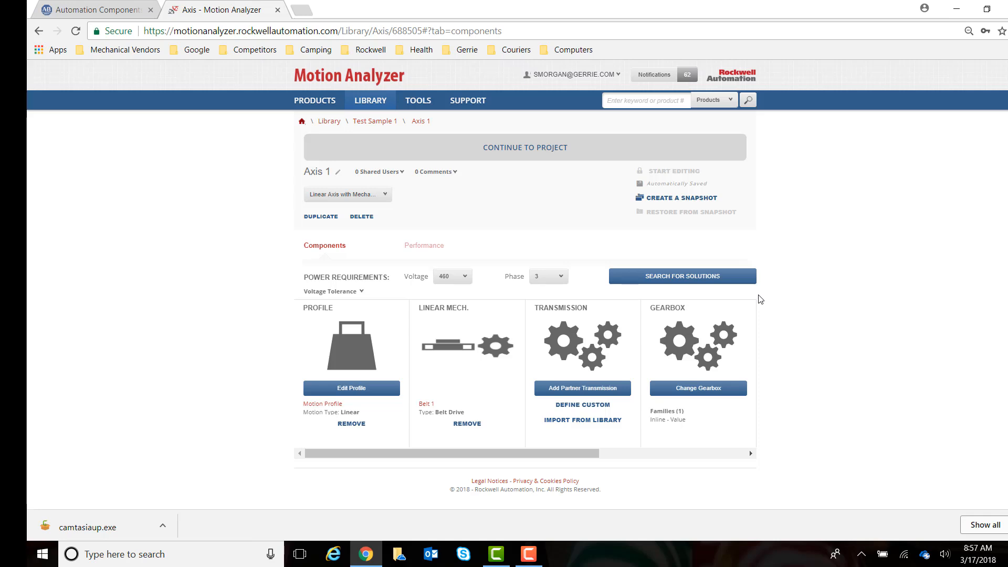
Search for solutions and filter them to the Kinetix 5500 servo drive with the VP low inertia servo motor
{"action": "left_click", "coordinate": [677, 283]}
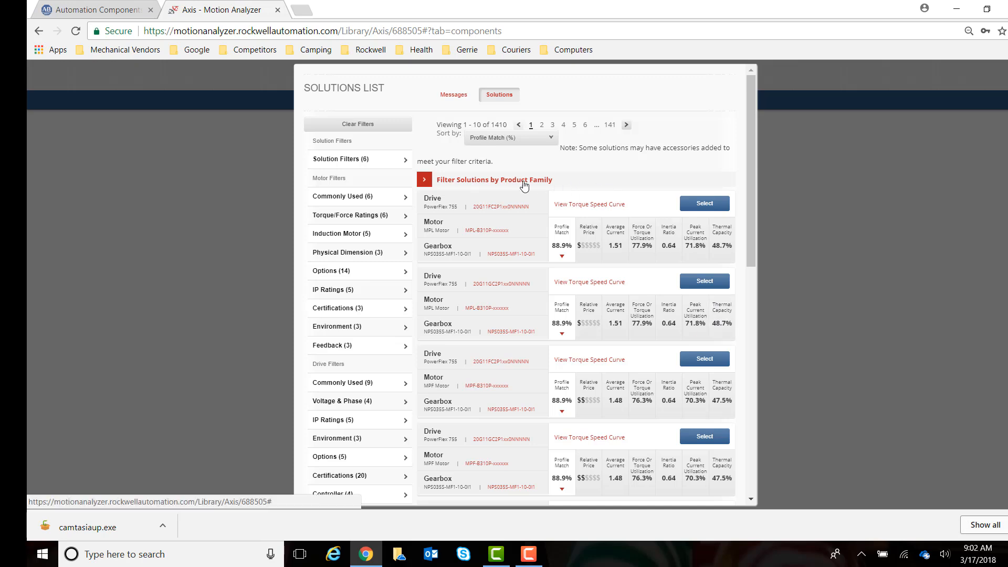
{"action": "left_click", "coordinate": [464, 181]}
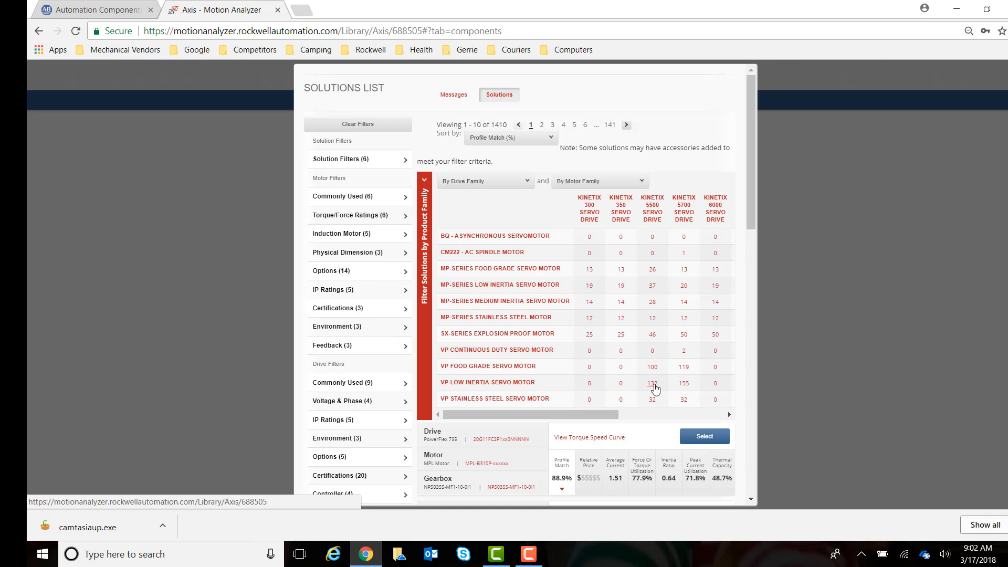
{"action": "left_click", "coordinate": [653, 388]}
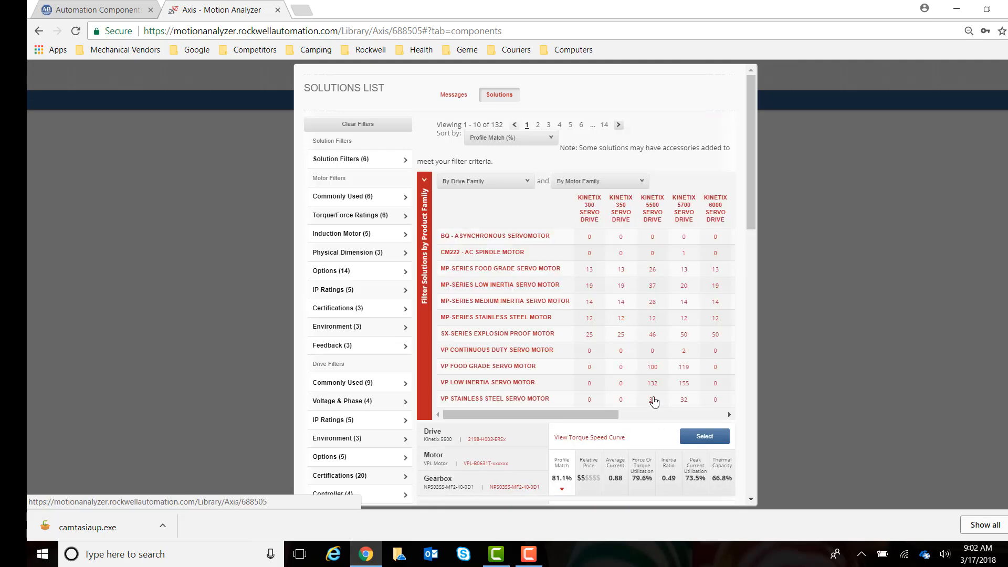
{"action": "left_click", "coordinate": [423, 284]}
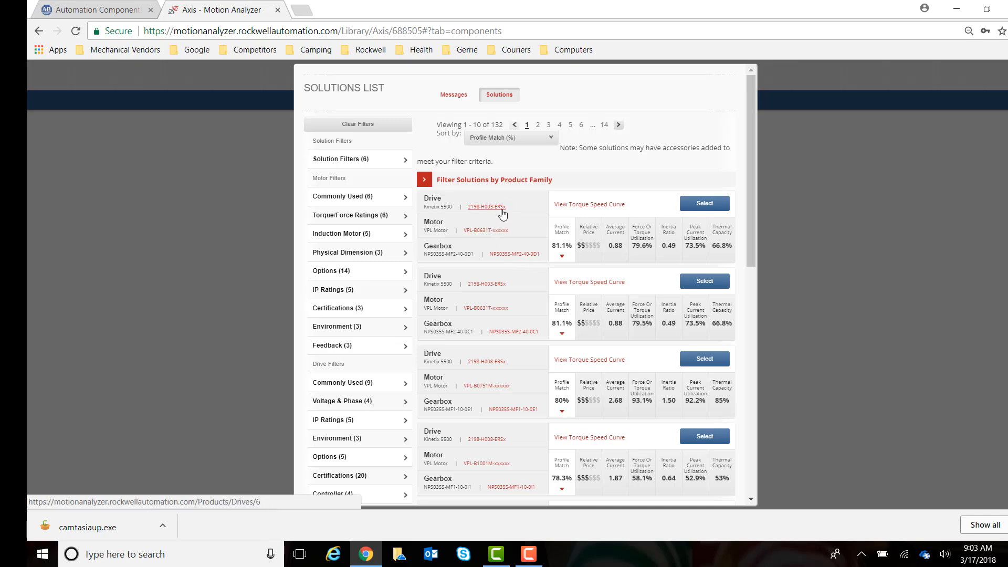
Examine the torque speed curves of the first solution and of the VPL-B1001M solution with gearbox NPS035S-MF1-10-0G1
{"action": "left_click", "coordinate": [575, 209]}
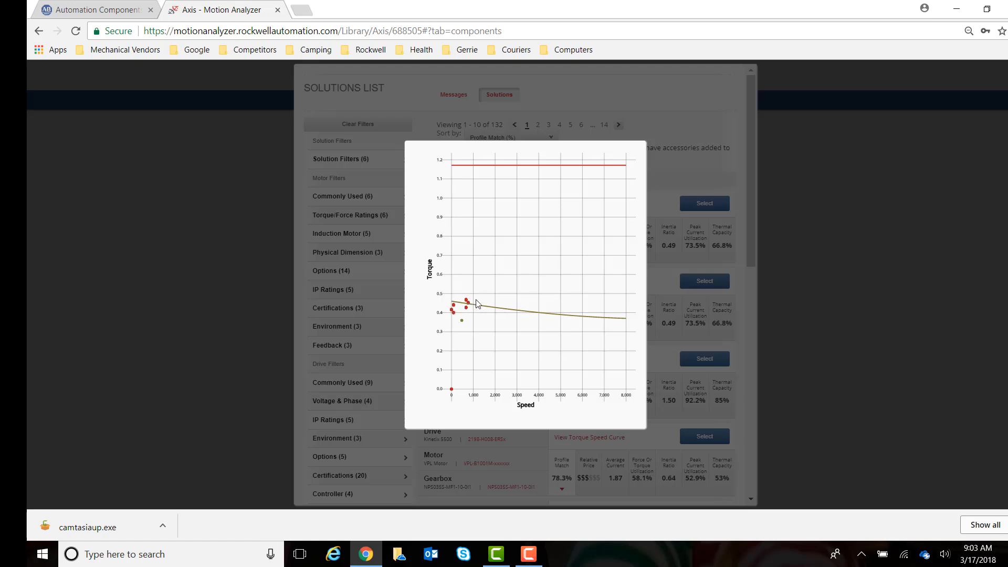
{"action": "left_click", "coordinate": [660, 124]}
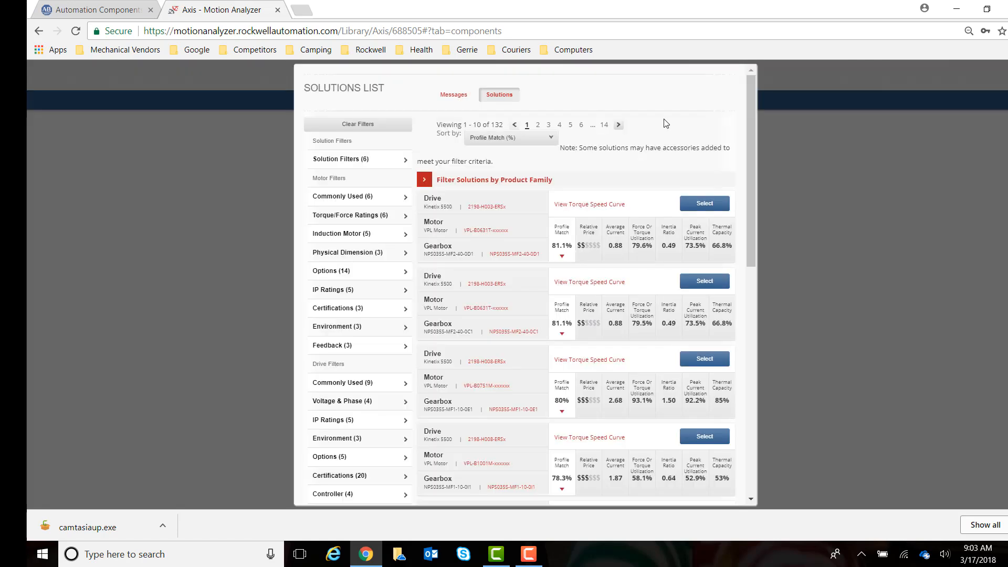
{"action": "left_click_drag", "start_coordinate": [751, 150], "coordinate": [755, 313]}
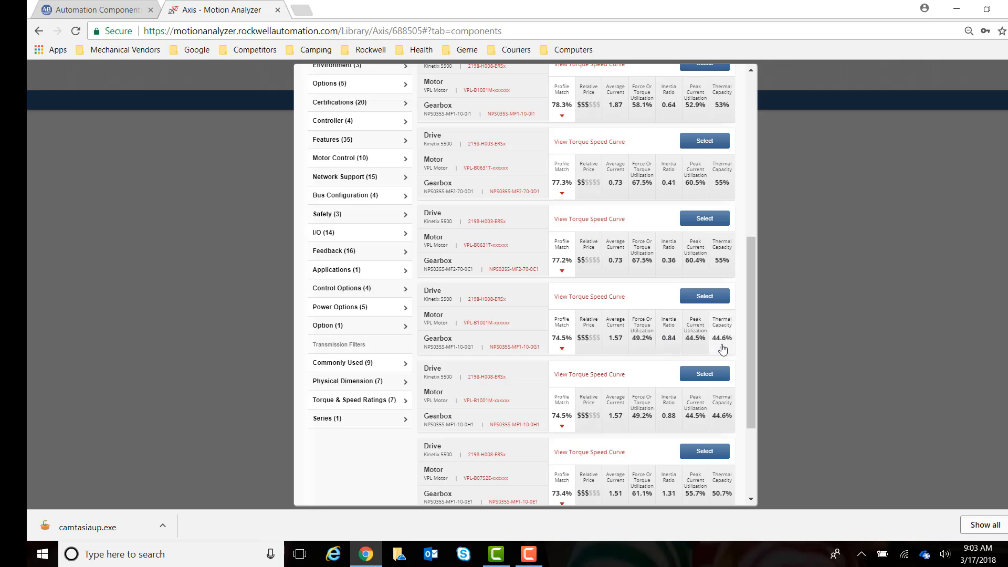
{"action": "left_click", "coordinate": [604, 298]}
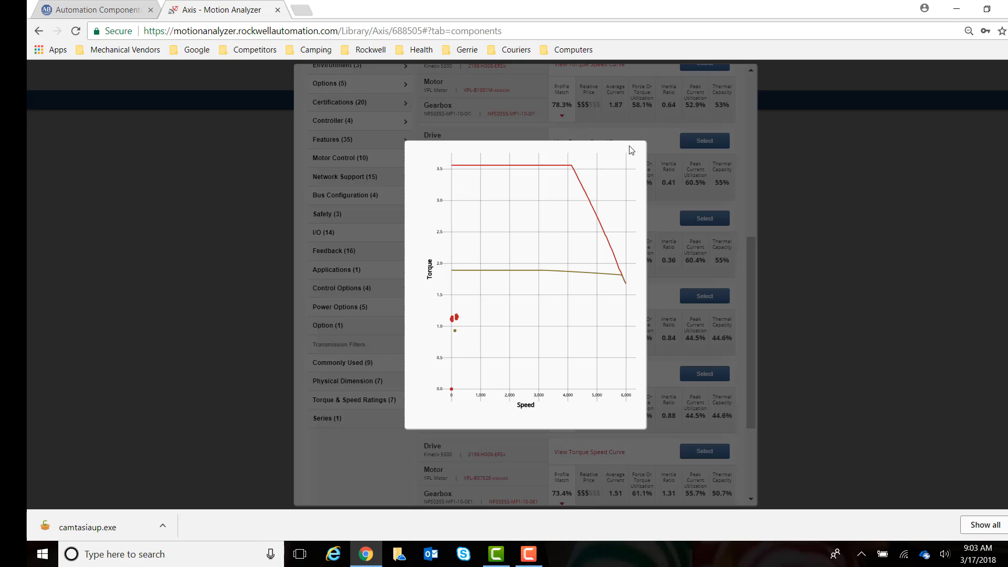
Select the VPL-B1001M solution with gearbox NPS035S-MF1-10-0G1 for the axis and review its performance summary
{"action": "left_click", "coordinate": [640, 139]}
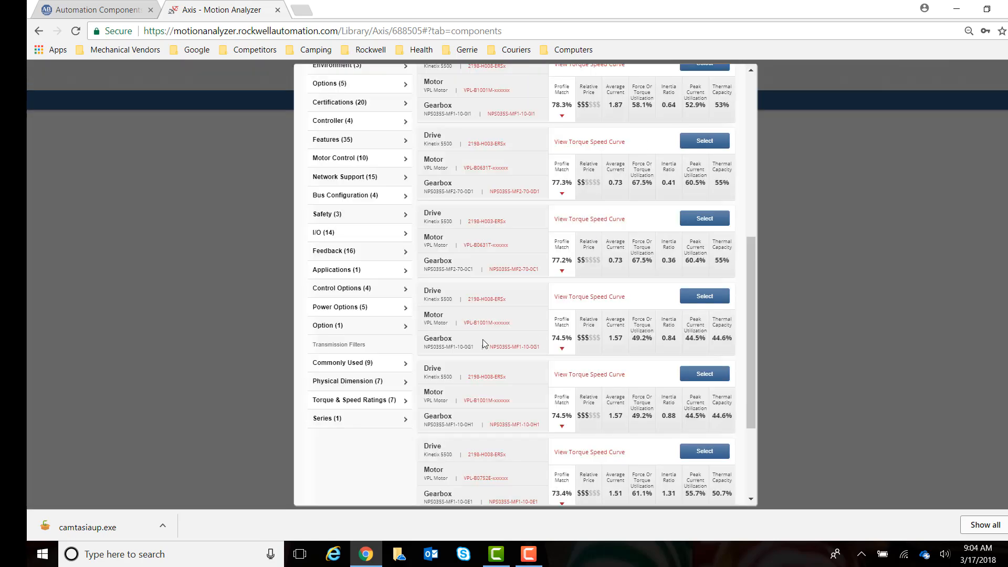
{"action": "left_click", "coordinate": [704, 296]}
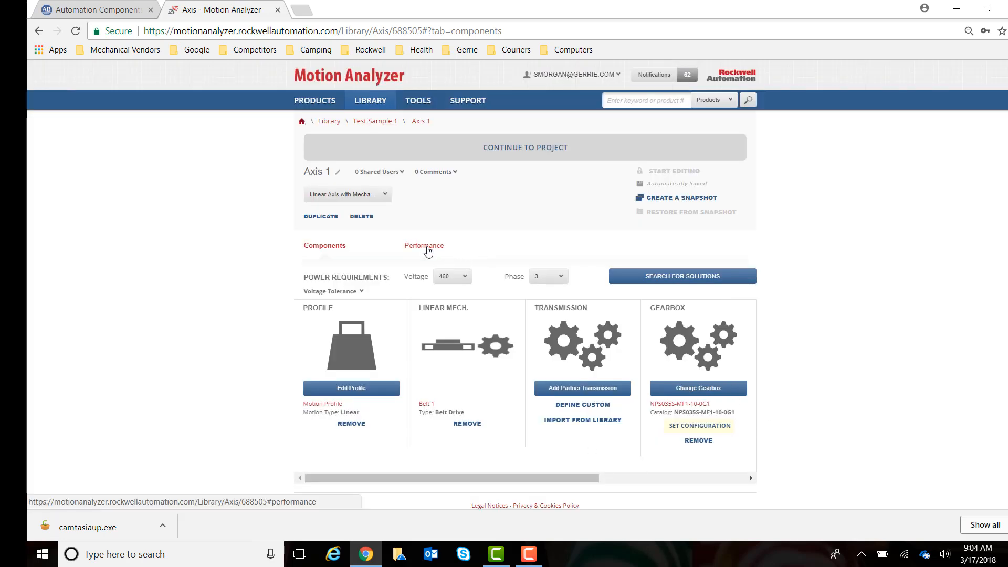
{"action": "left_click", "coordinate": [427, 250]}
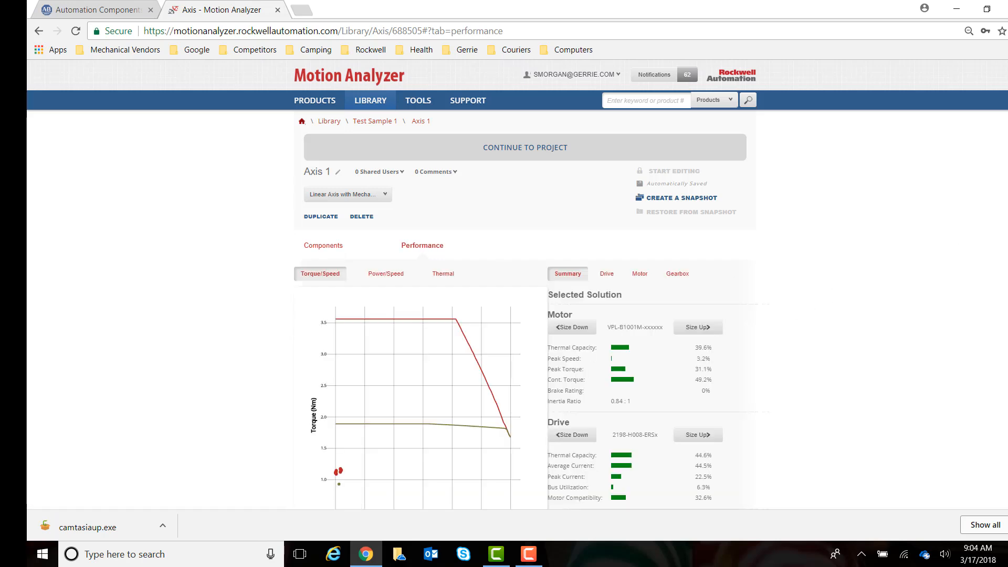
{"action": "scroll", "coordinate": [794, 313], "scroll_direction": "down", "scroll_amount": 2}
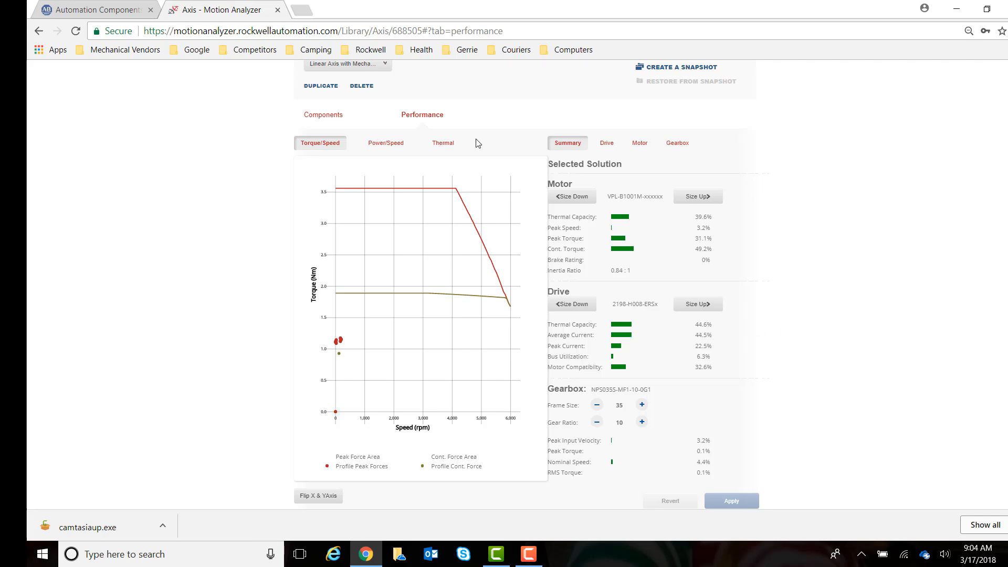
Set the axis gearbox configuration to NPS035S-MF1-10-0G1, save it and return to the axis
{"action": "left_click", "coordinate": [328, 119]}
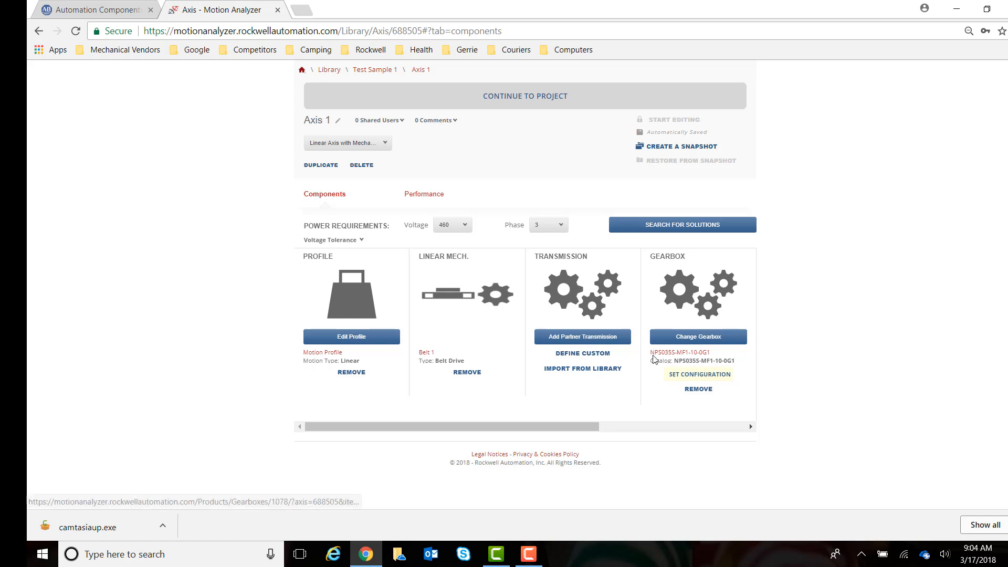
{"action": "left_click", "coordinate": [701, 427]}
{"action": "left_click", "coordinate": [702, 428]}
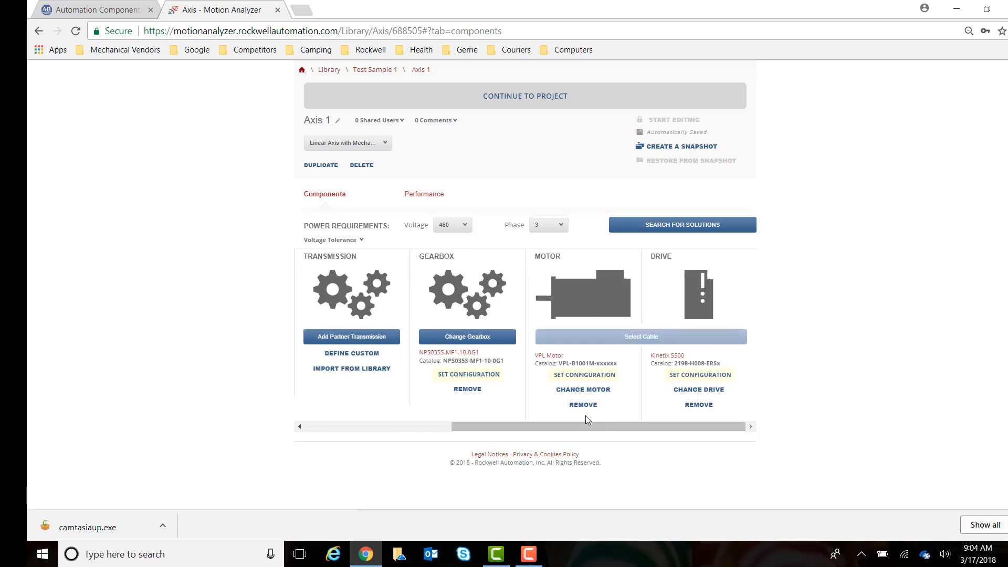
{"action": "left_click", "coordinate": [481, 375]}
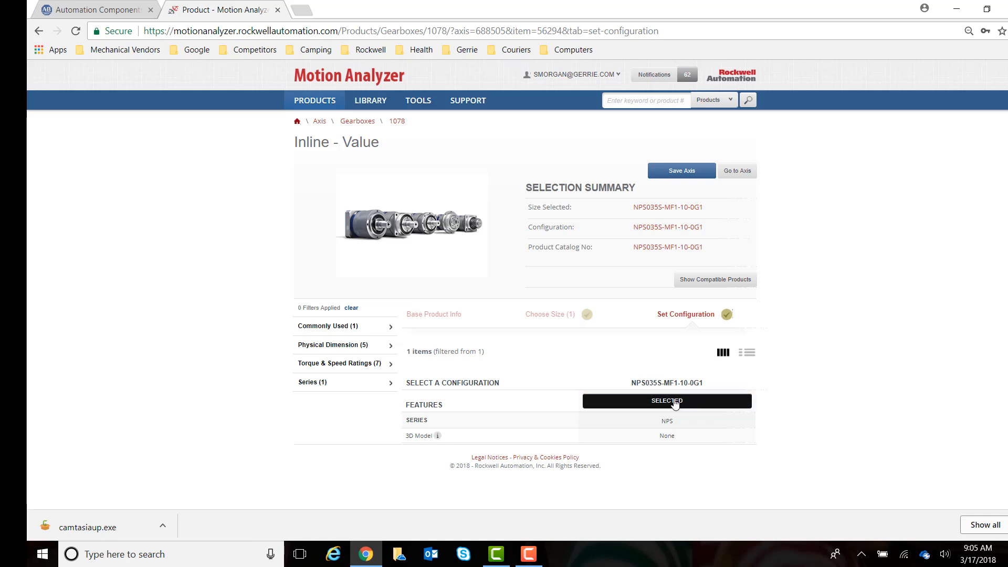
{"action": "left_click", "coordinate": [675, 402]}
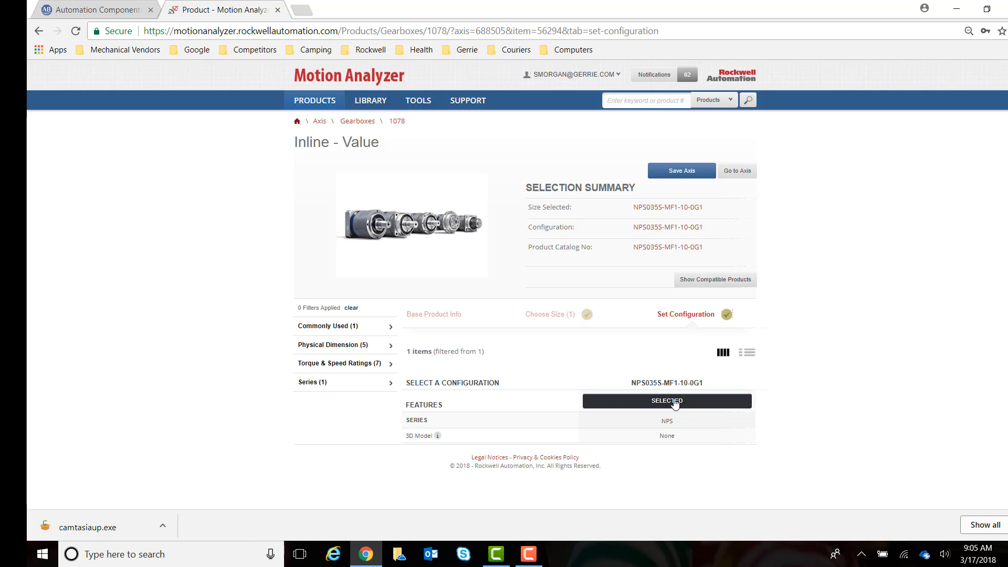
{"action": "left_click", "coordinate": [665, 172]}
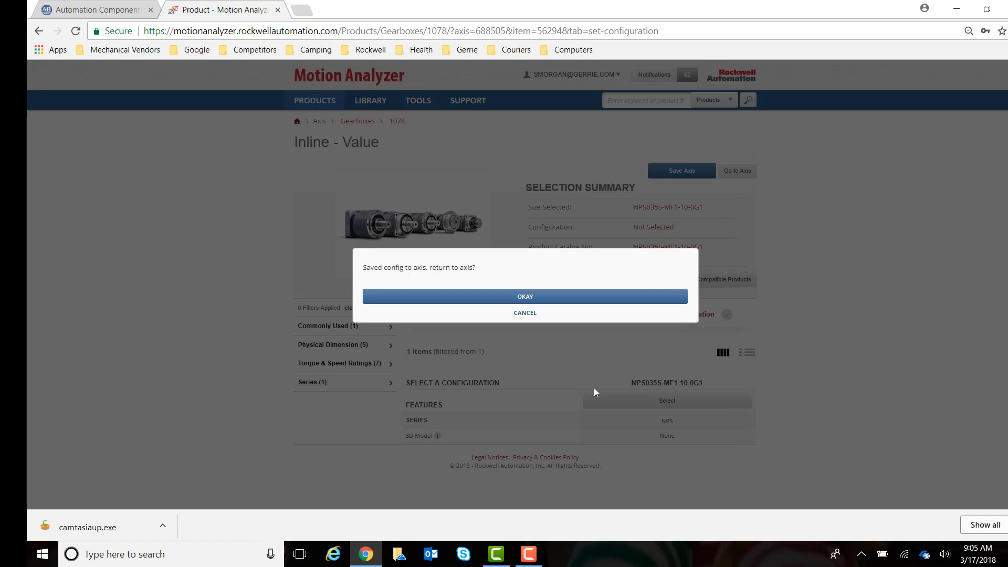
{"action": "left_click", "coordinate": [533, 298]}
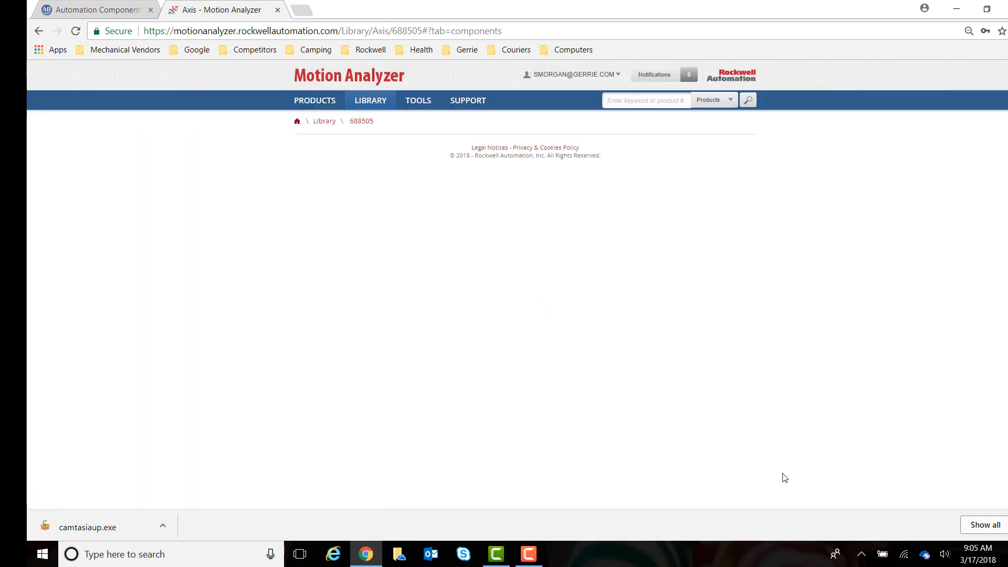
Set the VPL motor configuration to VPL-B1001M-PJ12AA, save it and return to the axis
{"action": "left_click", "coordinate": [736, 479]}
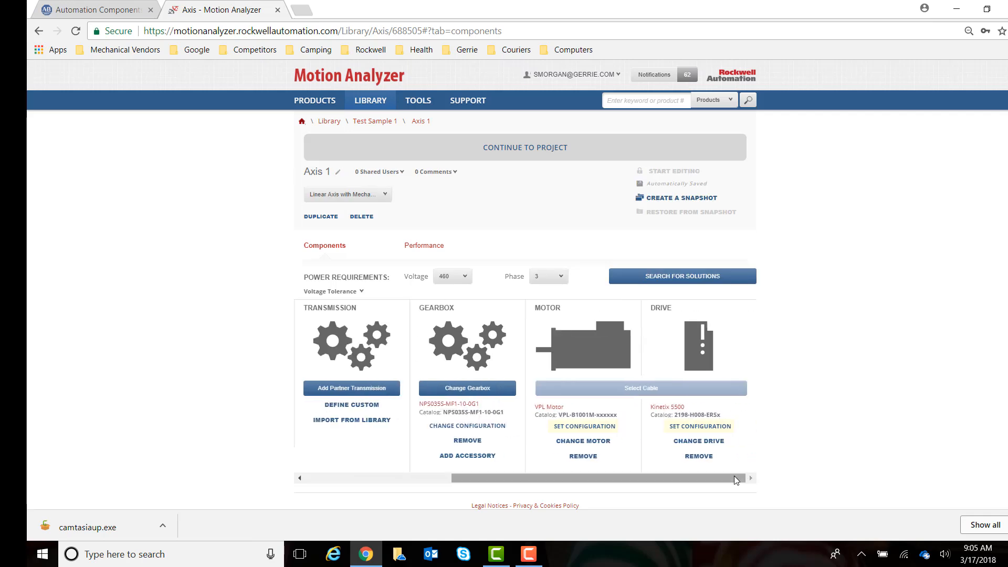
{"action": "left_click", "coordinate": [593, 428]}
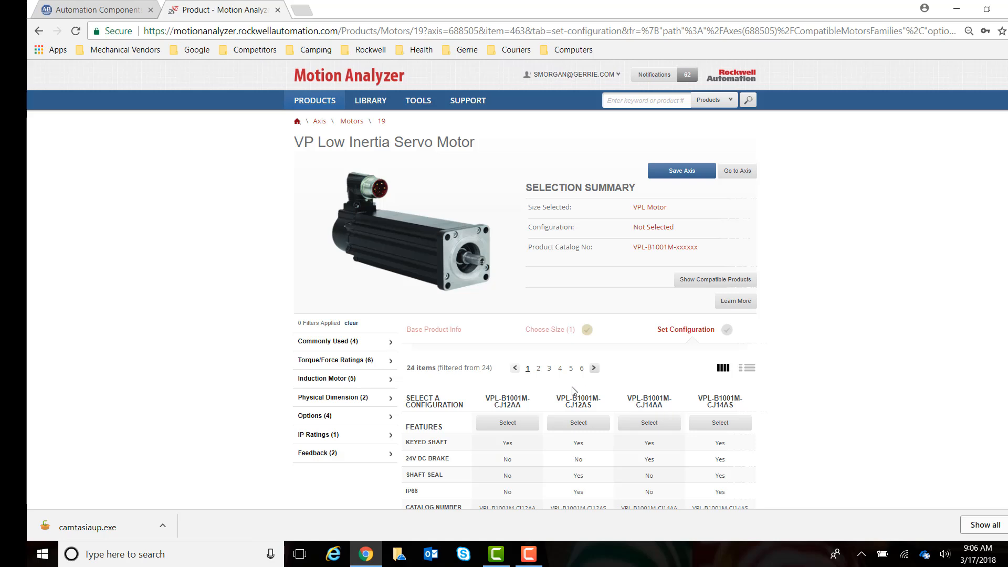
{"action": "left_click", "coordinate": [549, 369]}
{"action": "left_click", "coordinate": [509, 423]}
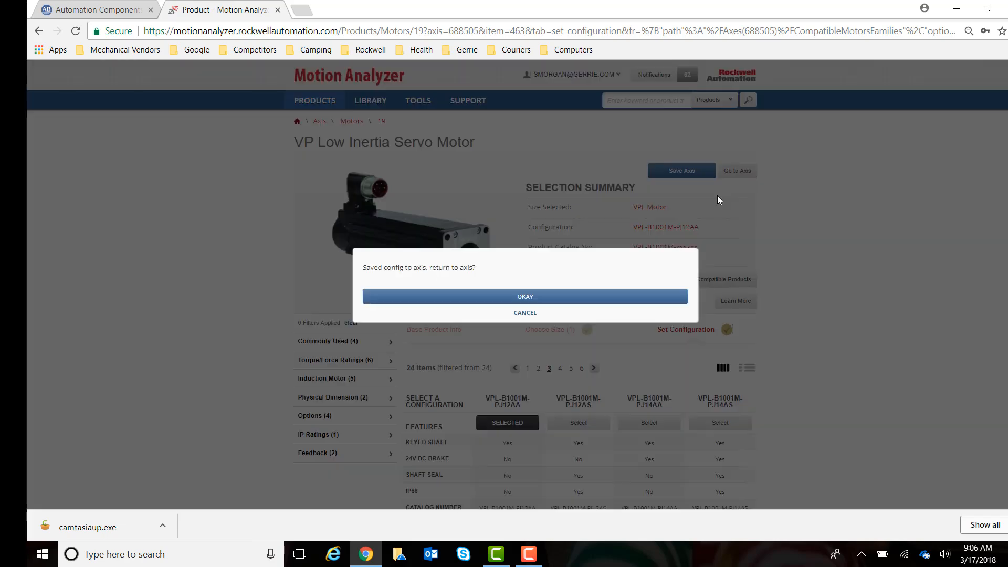
{"action": "left_click", "coordinate": [554, 297]}
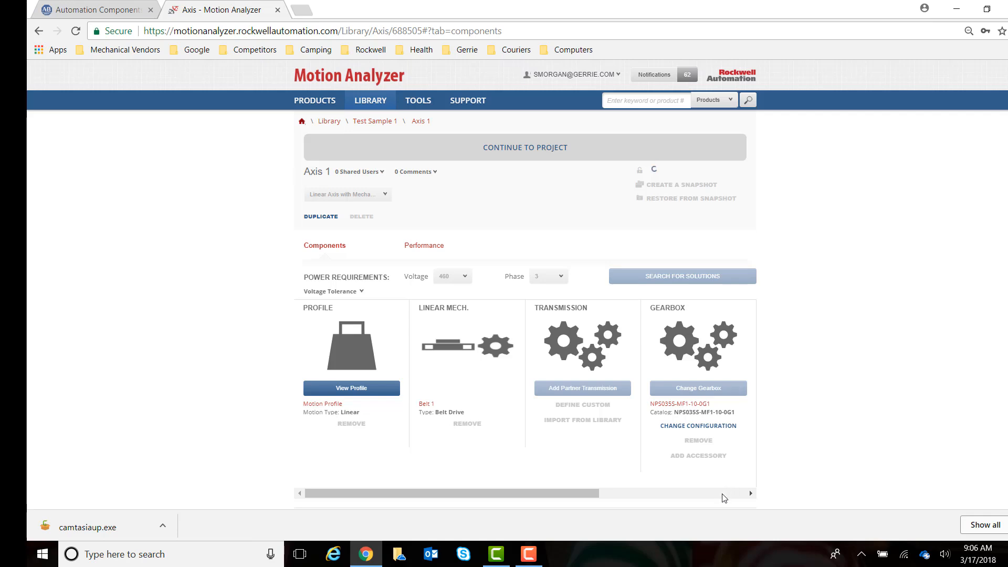
Set the Kinetix 5500 drive configuration to 2198-H008-ERS, save it and return to the axis
{"action": "left_click", "coordinate": [748, 490]}
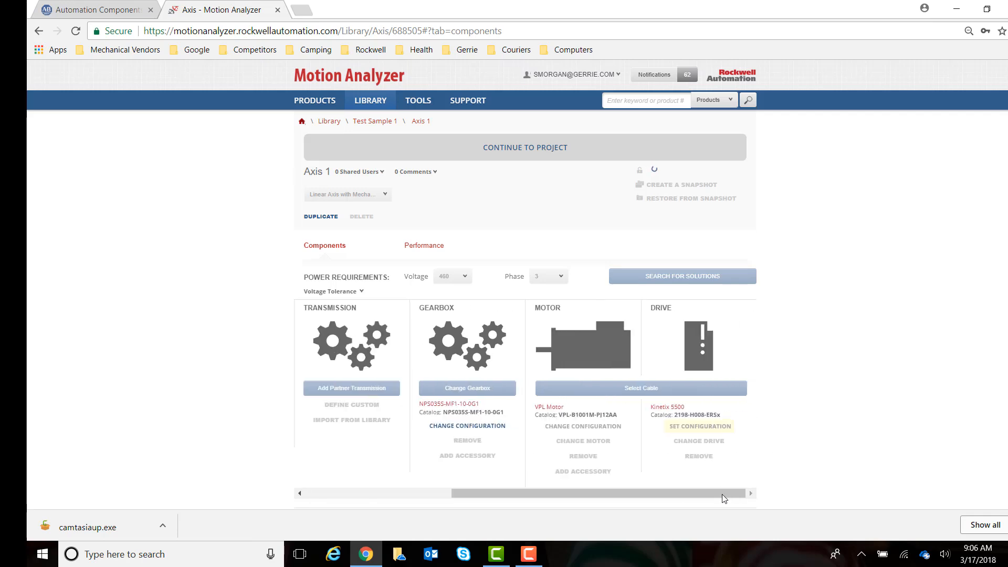
{"action": "left_click", "coordinate": [689, 429]}
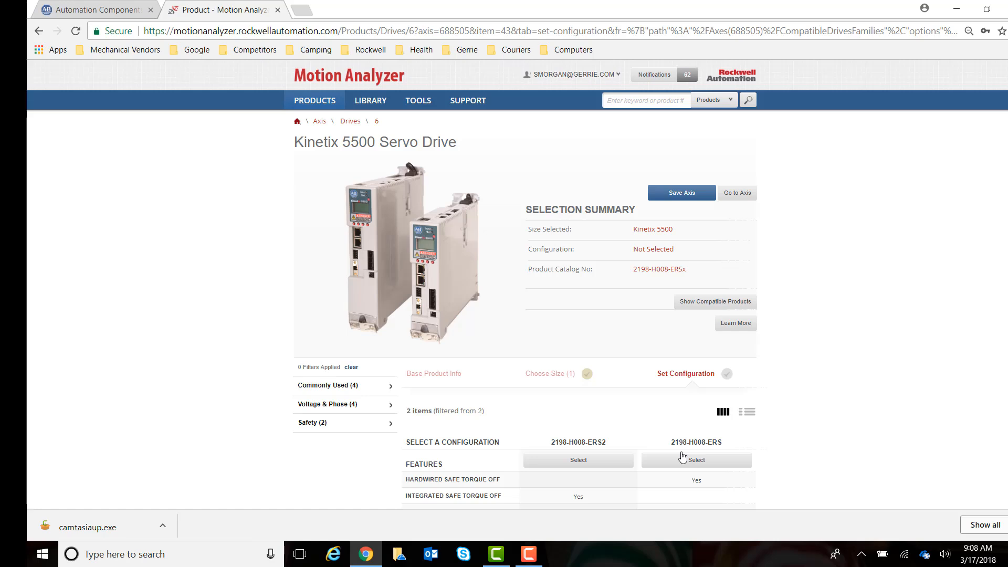
{"action": "left_click", "coordinate": [706, 463]}
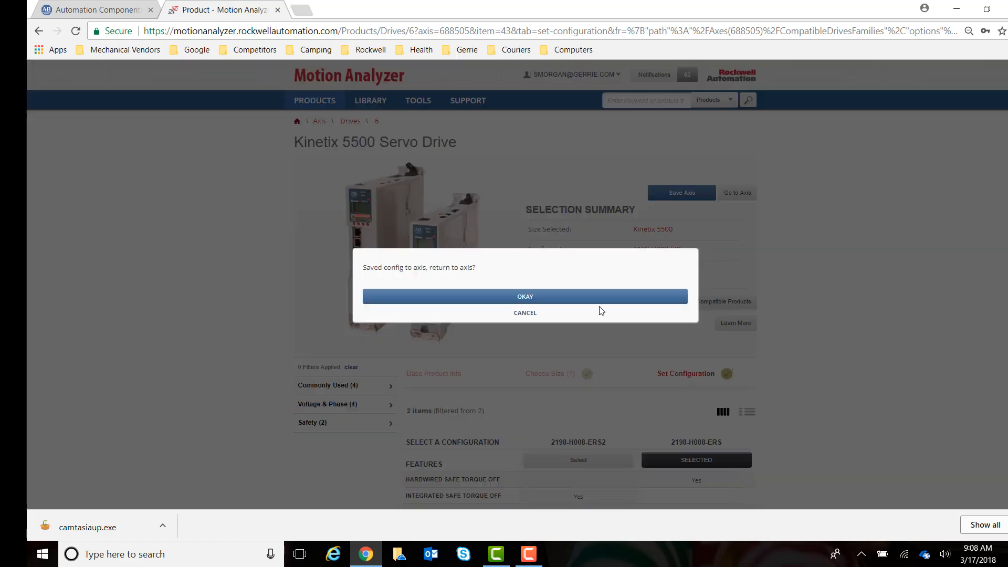
{"action": "left_click", "coordinate": [532, 297]}
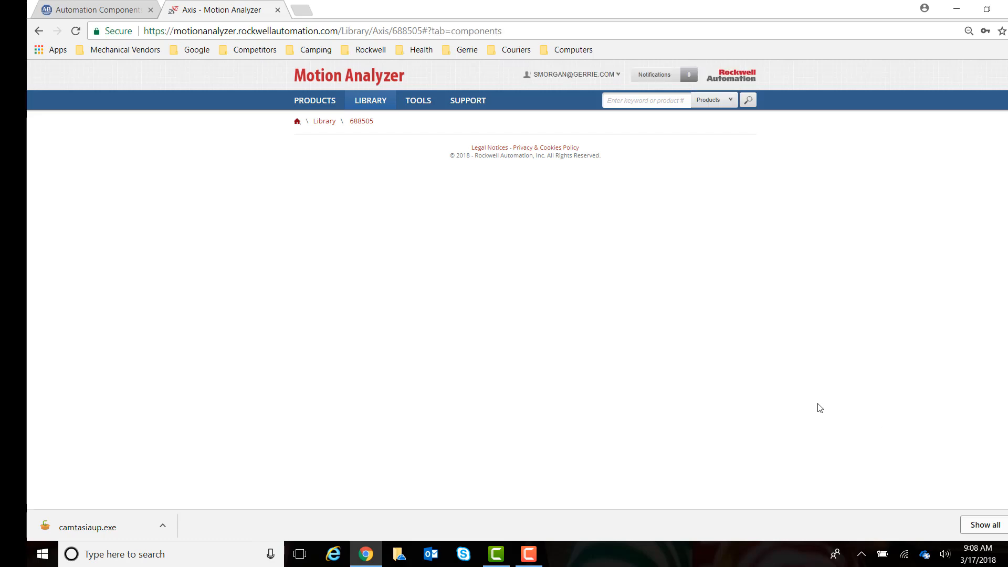
Start the motor-to-drive cable selection and set the cable length to 15 m
{"action": "left_click", "coordinate": [709, 494]}
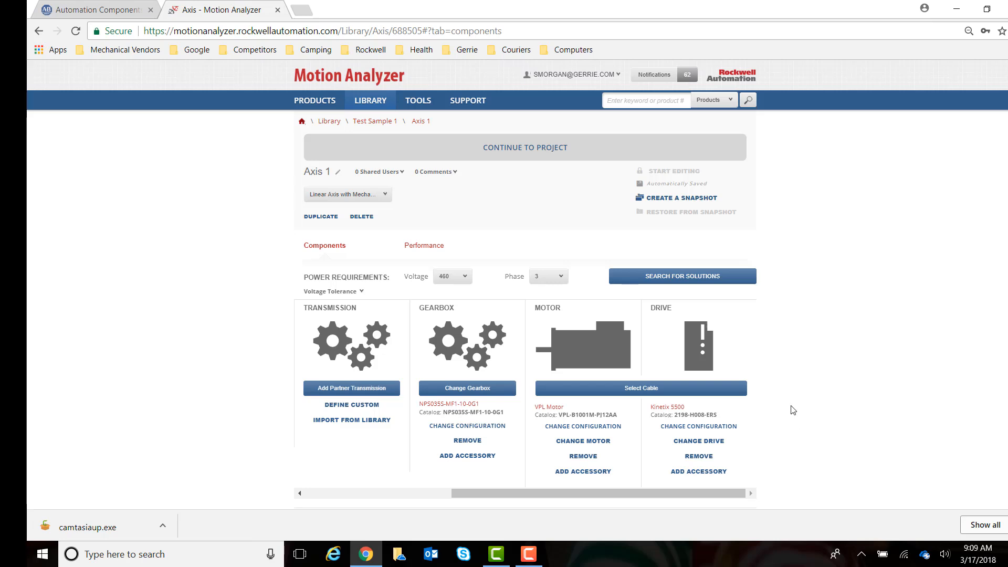
{"action": "left_click", "coordinate": [642, 389]}
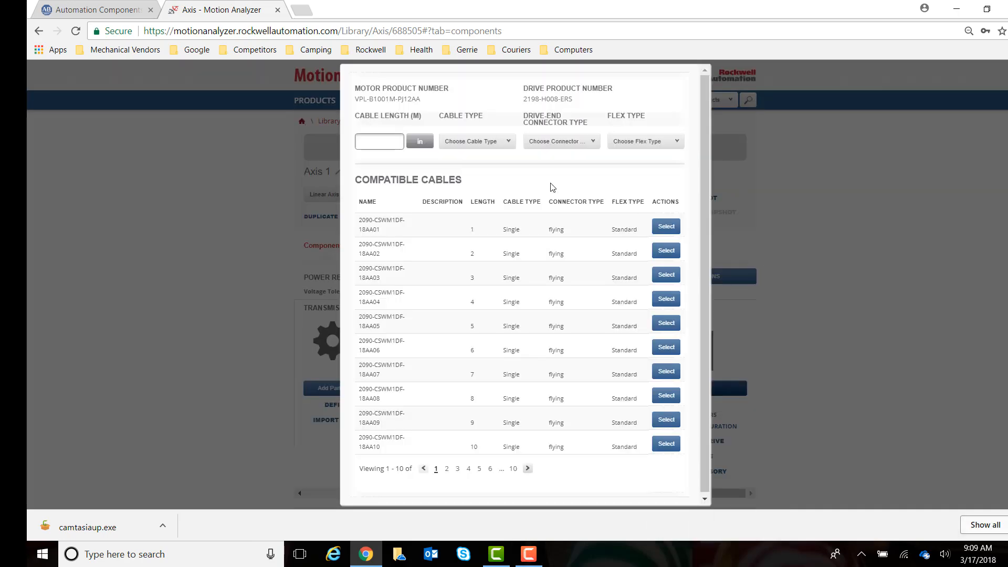
{"action": "left_click", "coordinate": [420, 141]}
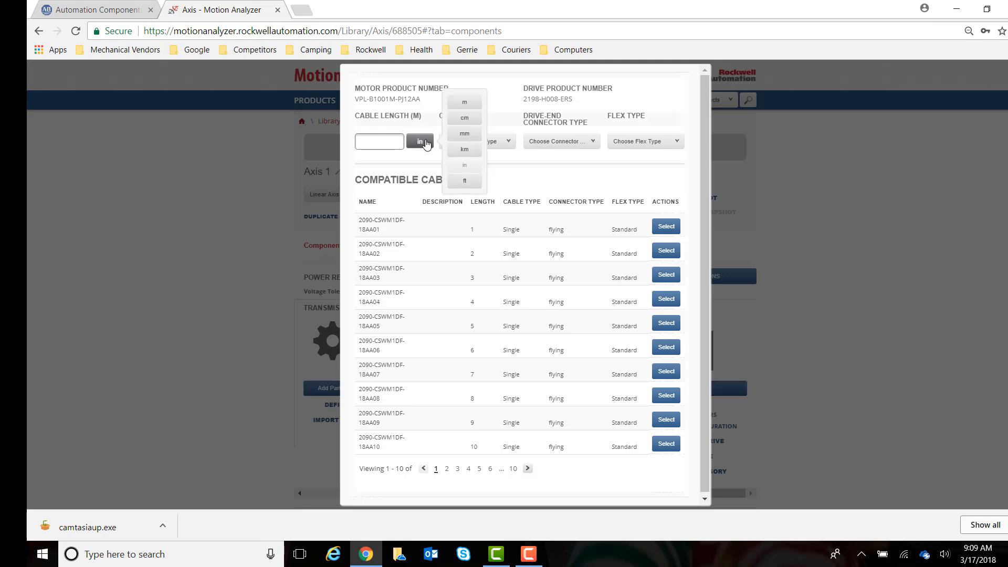
{"action": "left_click", "coordinate": [457, 103]}
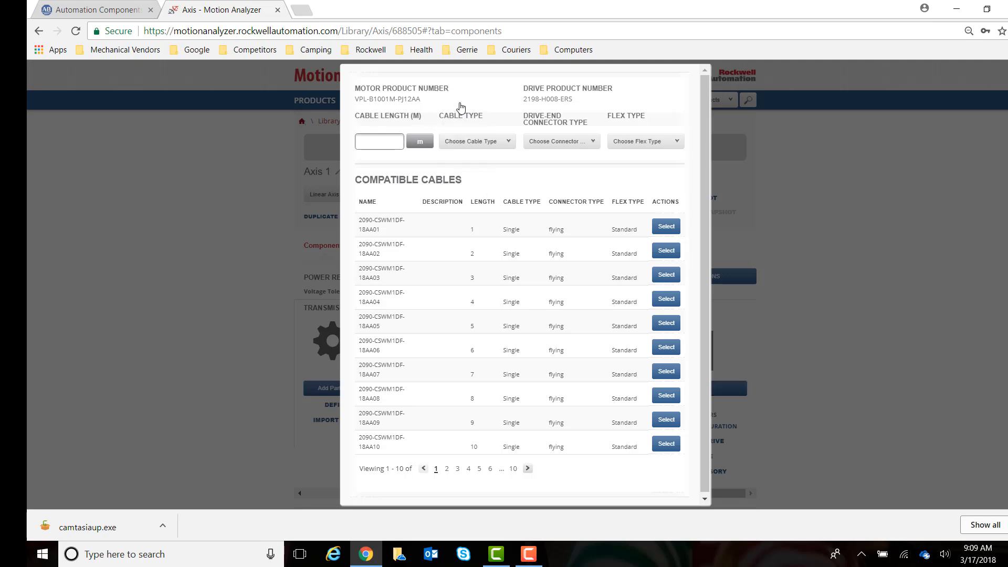
{"action": "left_click", "coordinate": [381, 140]}
{"action": "type", "text": "15"}
Filter the cables to Single type, Flying Lead connector and Standard flex, and select 2090-CSWM1DF-18AA15
{"action": "left_click", "coordinate": [494, 143]}
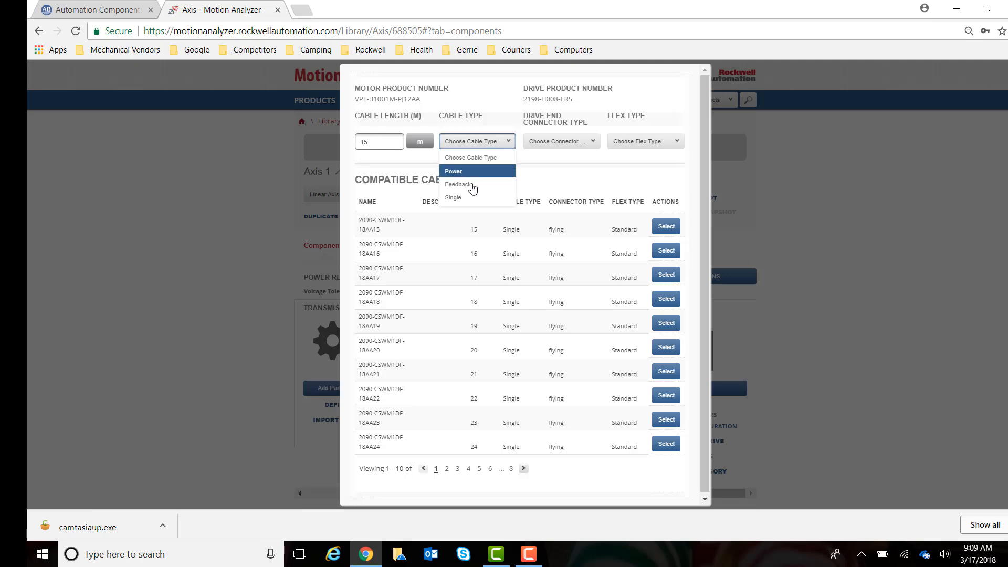
{"action": "left_click", "coordinate": [465, 198]}
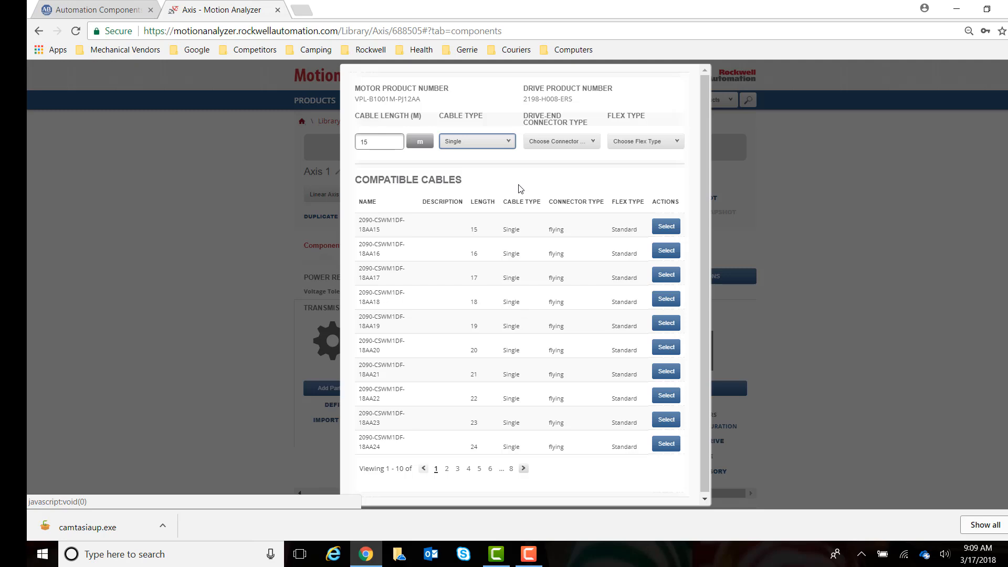
{"action": "left_click", "coordinate": [587, 142]}
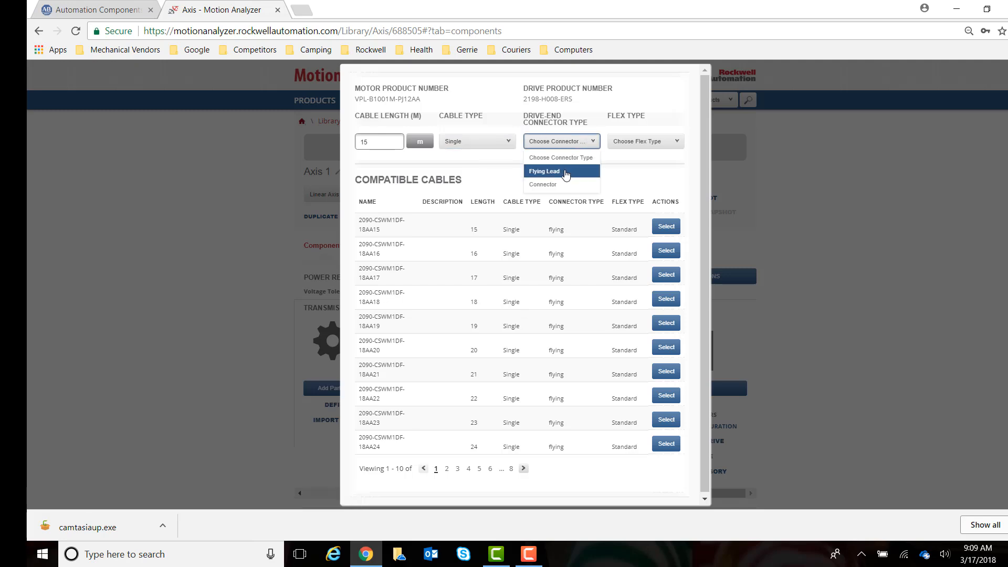
{"action": "left_click", "coordinate": [568, 171]}
{"action": "left_click", "coordinate": [650, 141]}
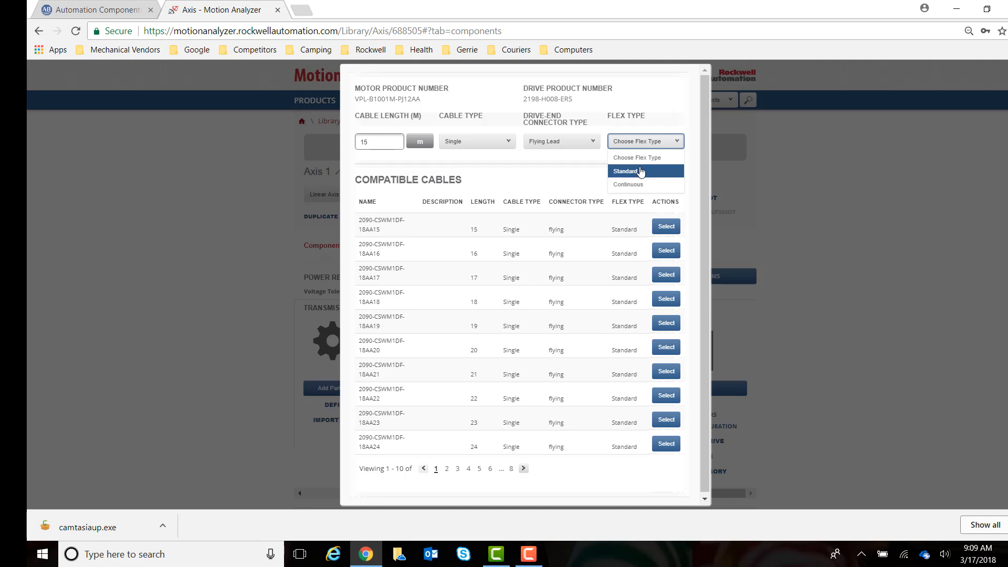
{"action": "left_click", "coordinate": [640, 171]}
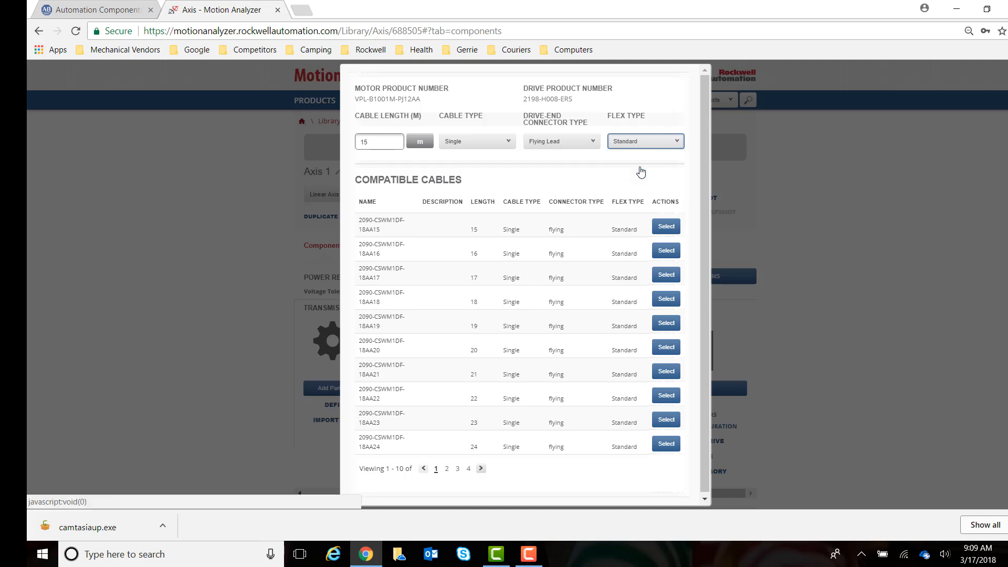
{"action": "left_click", "coordinate": [667, 228]}
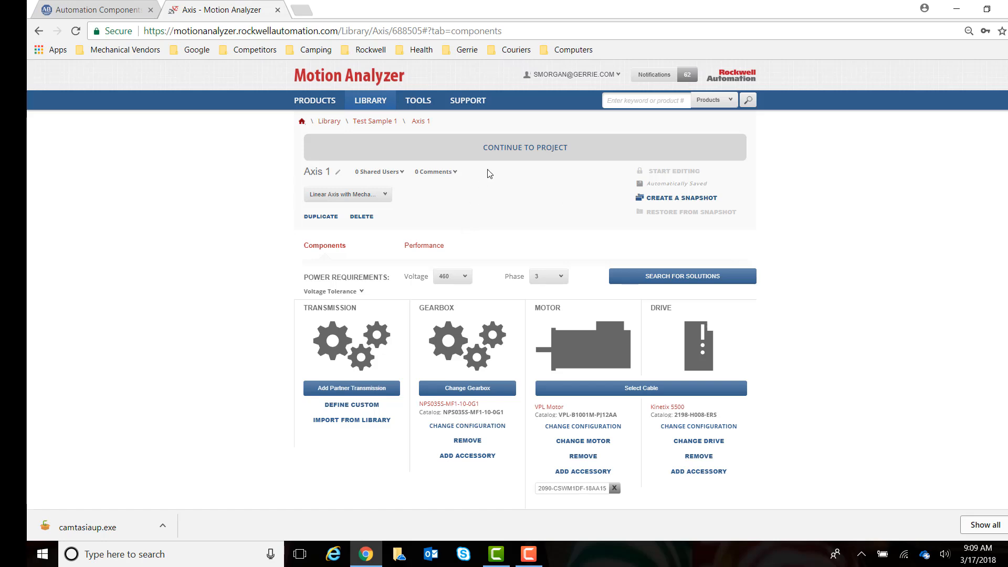
Continue to the project and examine Axis 1's power analysis, including the power supply, shunt and capacitor settings and the graph
{"action": "left_click", "coordinate": [501, 155]}
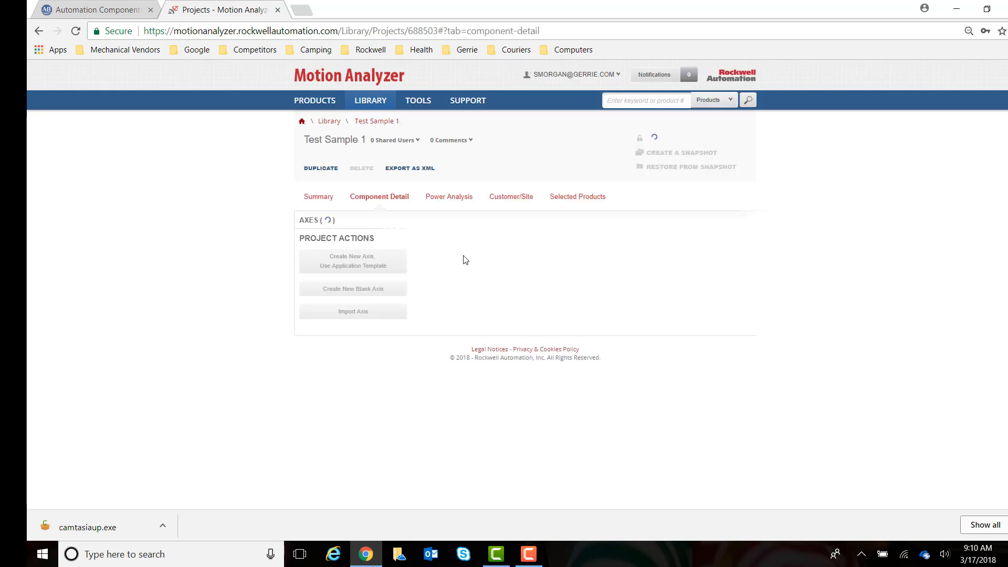
{"action": "left_click", "coordinate": [444, 207]}
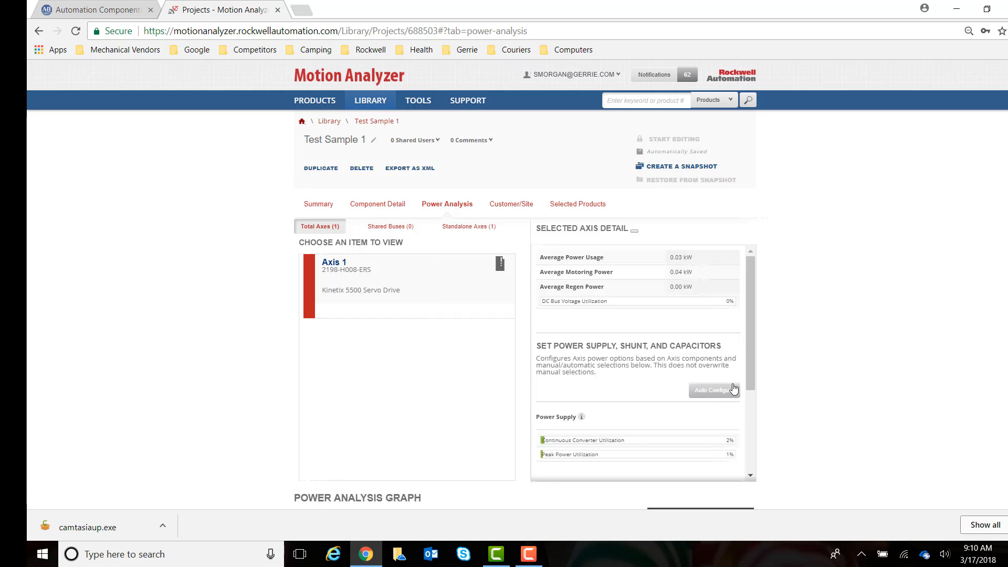
{"action": "left_click_drag", "start_coordinate": [749, 364], "coordinate": [756, 443]}
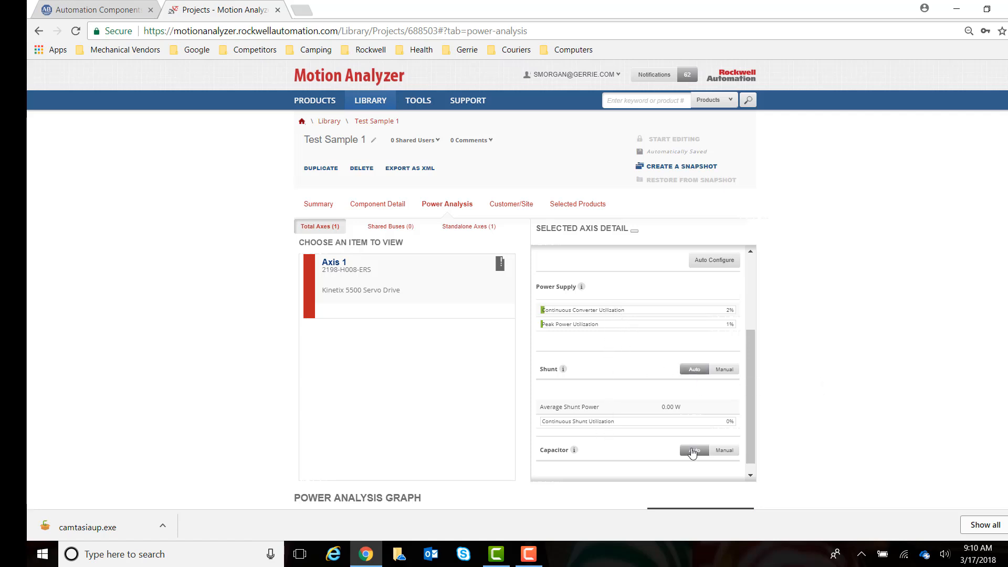
{"action": "left_click_drag", "start_coordinate": [749, 404], "coordinate": [751, 426]}
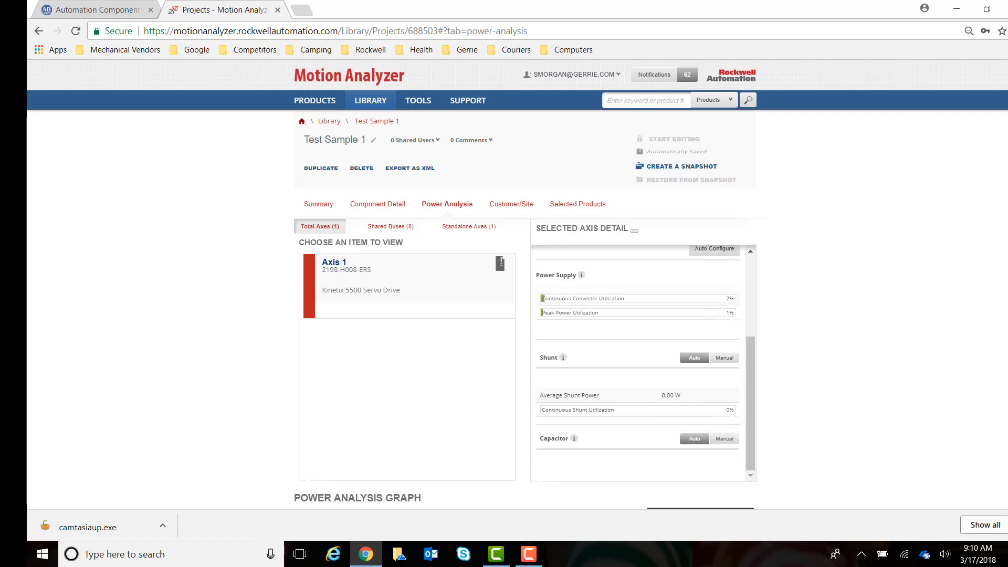
{"action": "scroll", "coordinate": [525, 283], "scroll_direction": "down", "scroll_amount": 5}
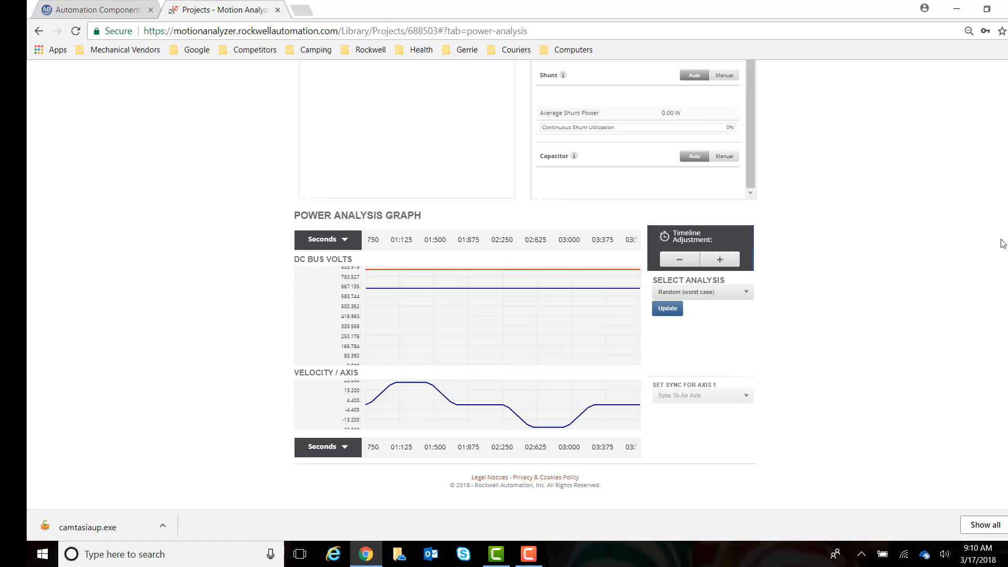
{"action": "scroll", "coordinate": [517, 284], "scroll_direction": "up", "scroll_amount": 5}
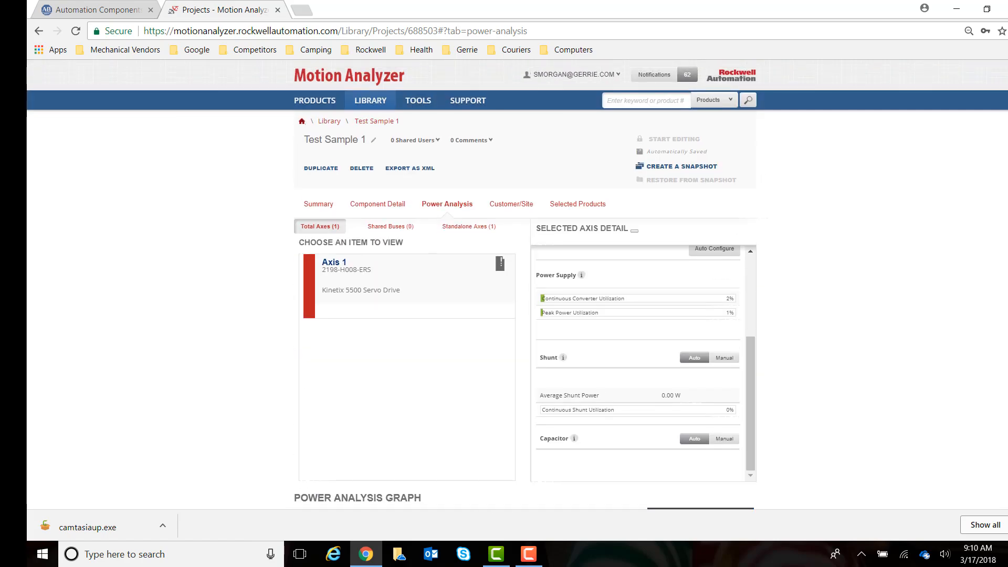
Review the project's selected products for Axis 1 and the accessories of the VP low inertia servo motor
{"action": "left_click", "coordinate": [577, 208]}
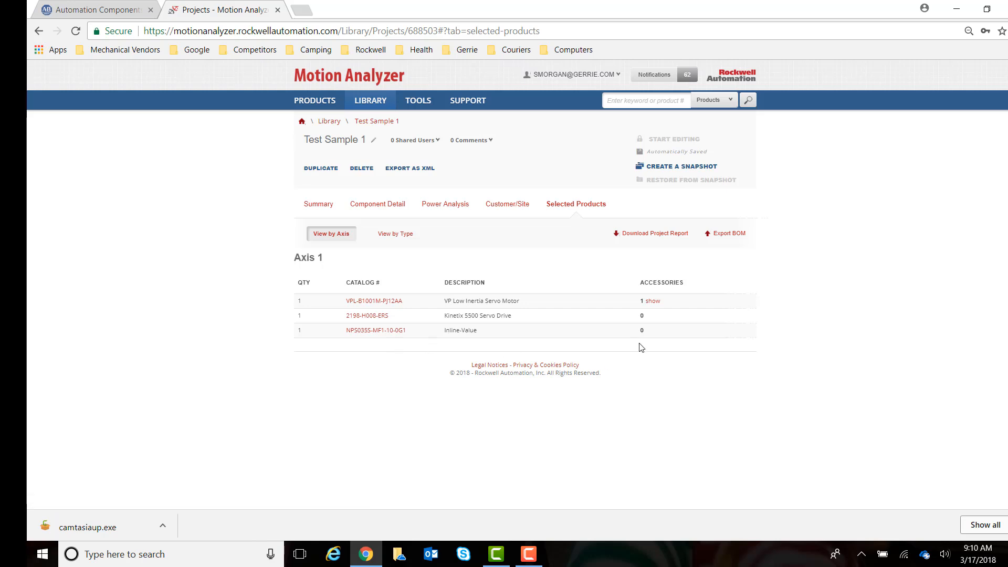
{"action": "left_click", "coordinate": [654, 302]}
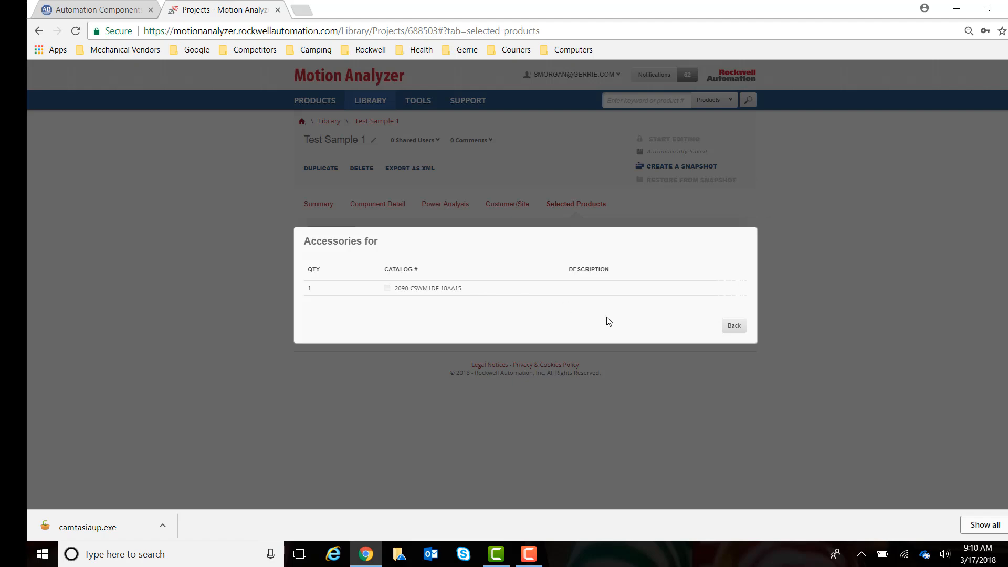
{"action": "left_click", "coordinate": [734, 326]}
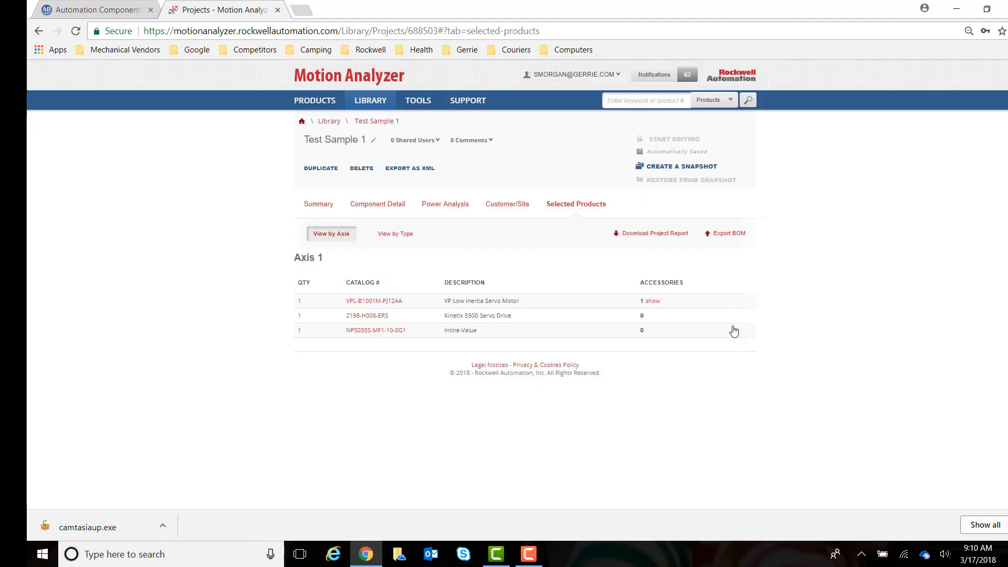